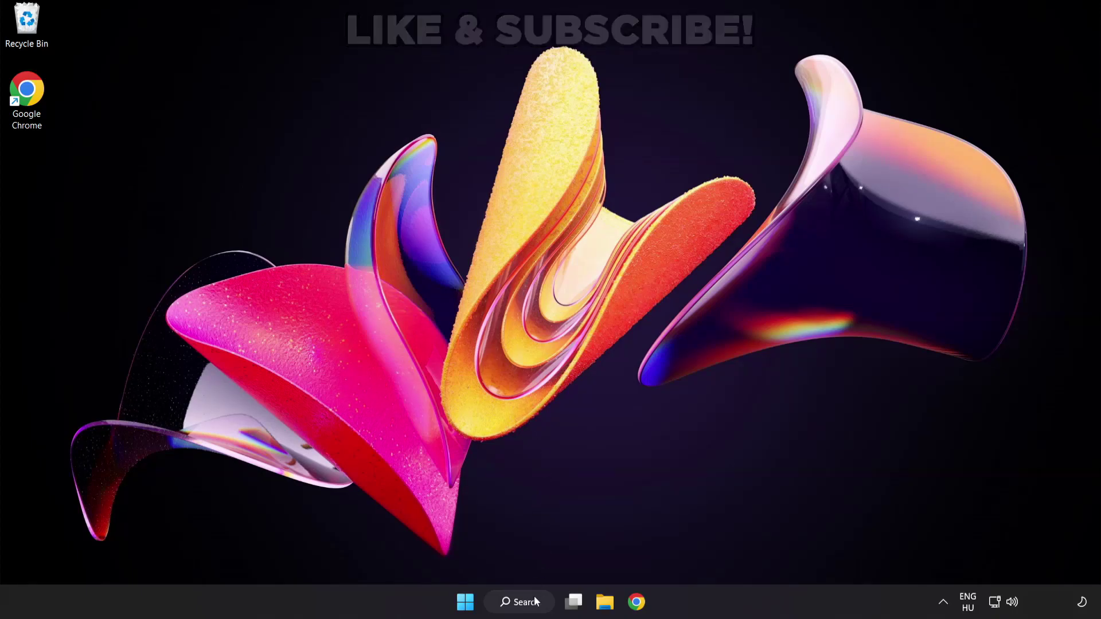
- Search Windows for 'device manager'
{"action": "left_click", "coordinate": [533, 609]}
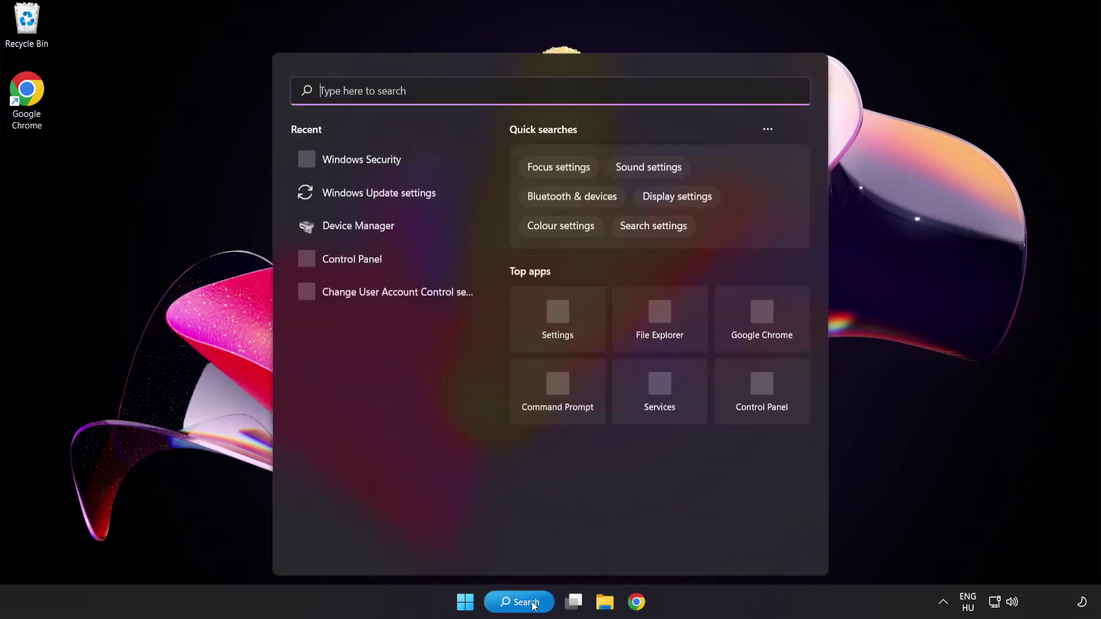
{"action": "type", "text": "d"}
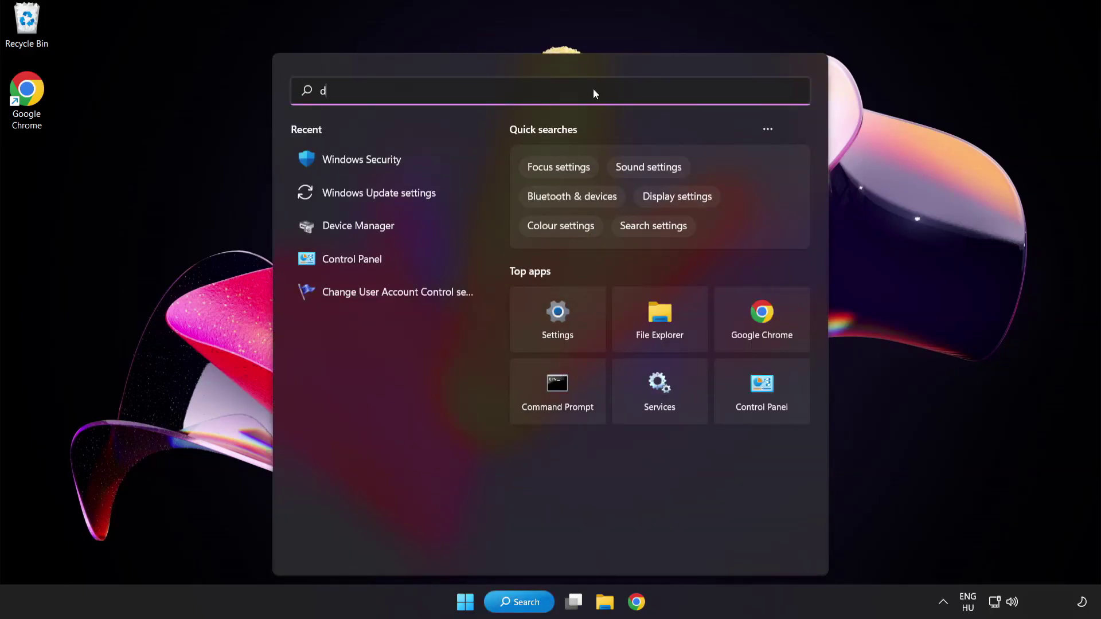
{"action": "type", "text": "evice manager"}
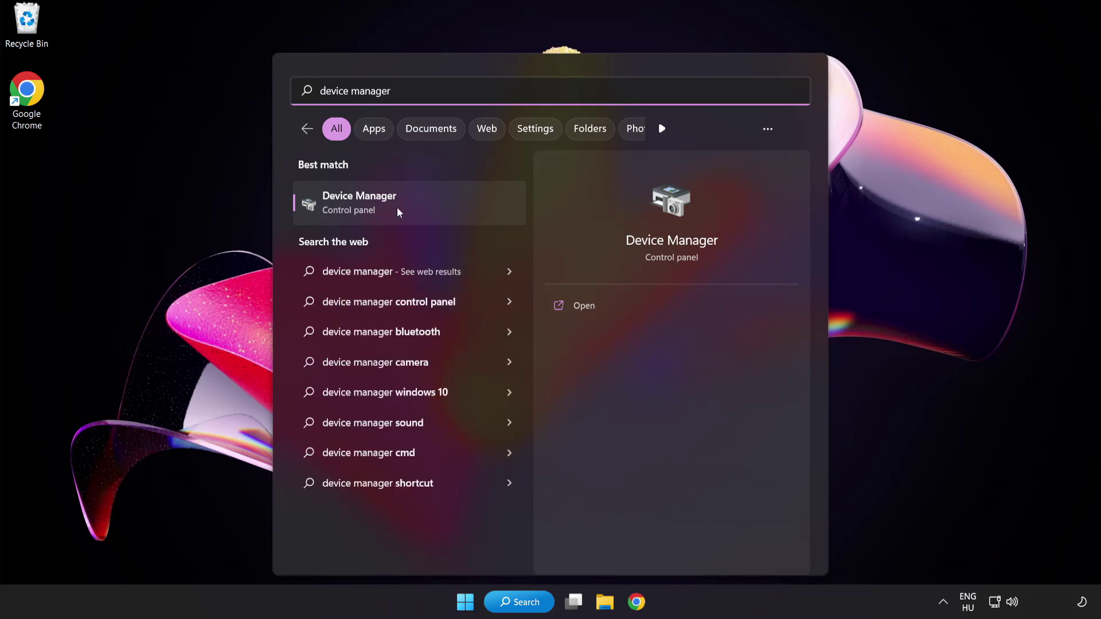
- Open Device Manager and select the VMware SVGA 3D adapter under Display adapters
{"action": "left_click", "coordinate": [440, 208]}
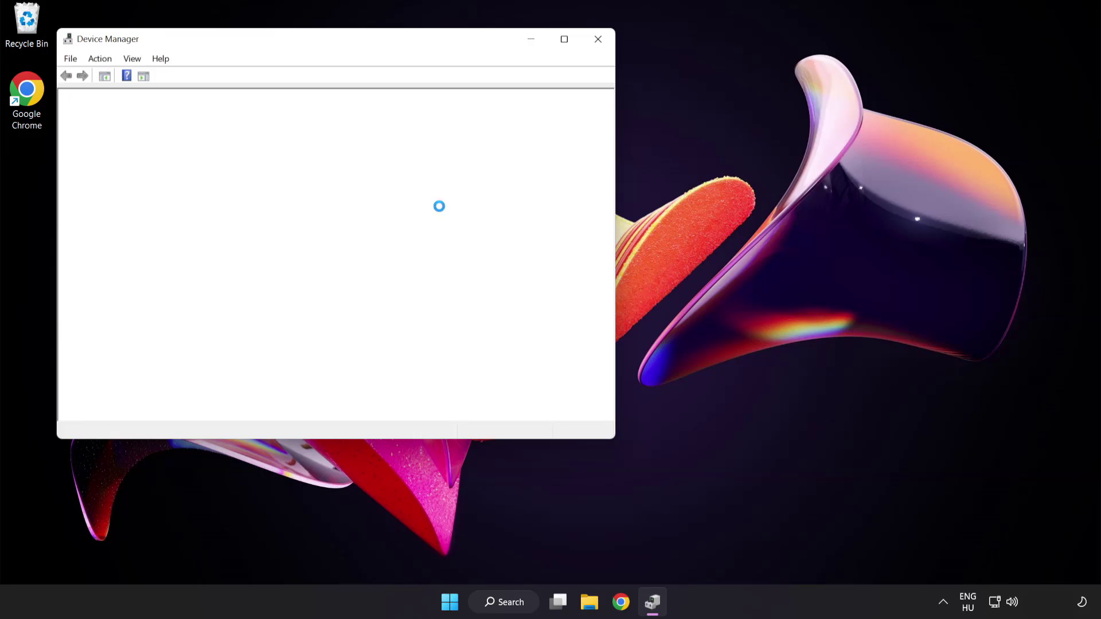
{"action": "left_click_drag", "start_coordinate": [353, 45], "coordinate": [539, 115]}
{"action": "left_click", "coordinate": [329, 234]}
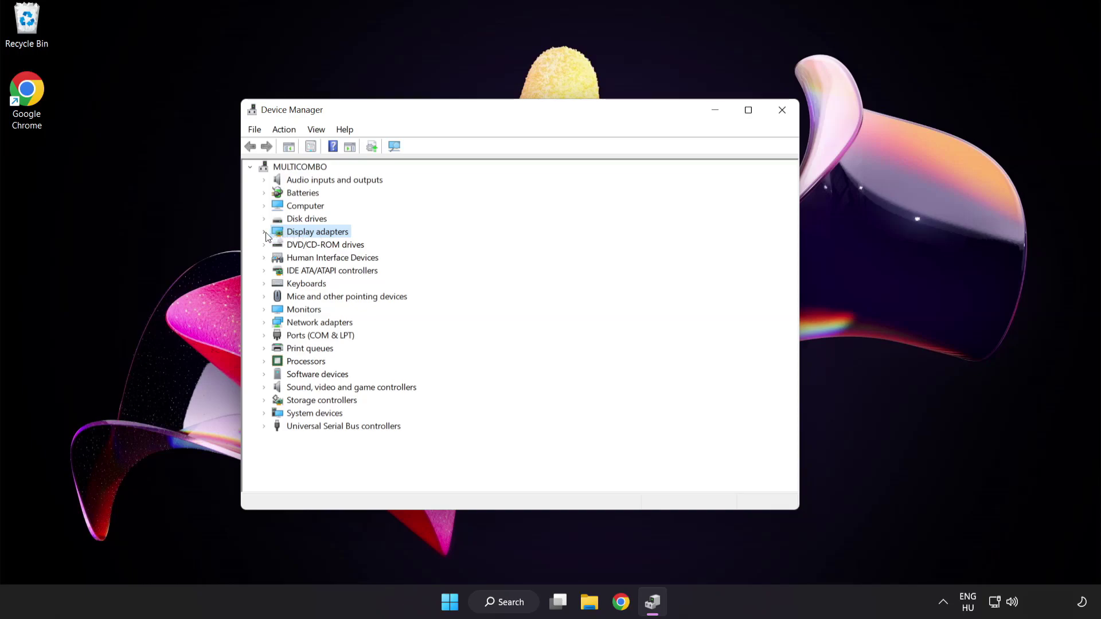
{"action": "left_click", "coordinate": [264, 233]}
{"action": "left_click", "coordinate": [306, 247]}
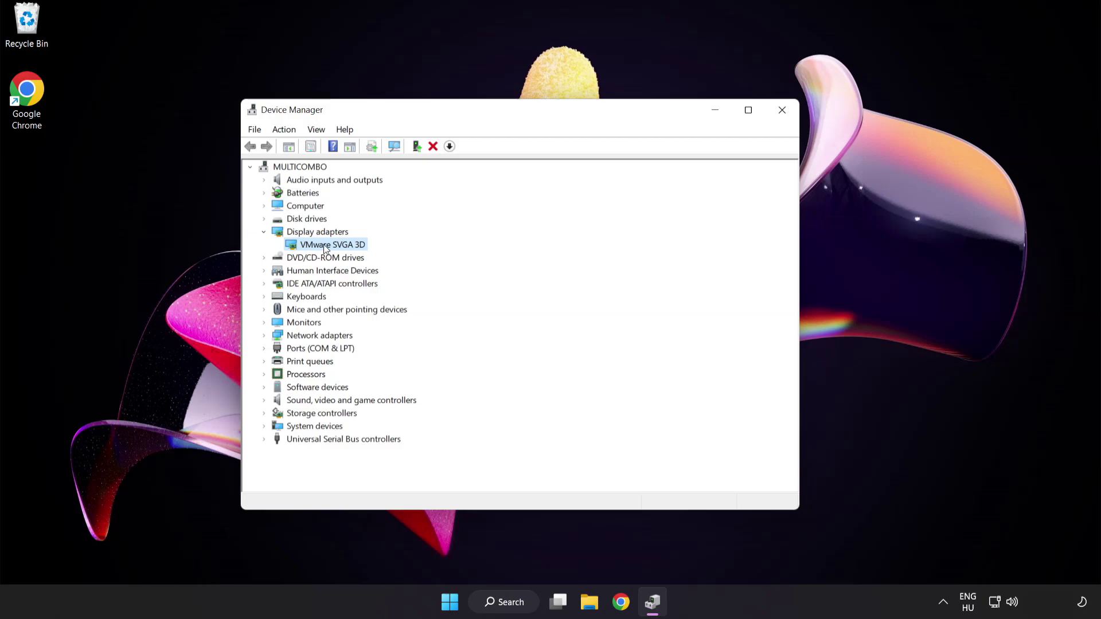
- Search automatically for a newer VMware SVGA 3D driver, then close Device Manager
{"action": "right_click", "coordinate": [323, 244]}
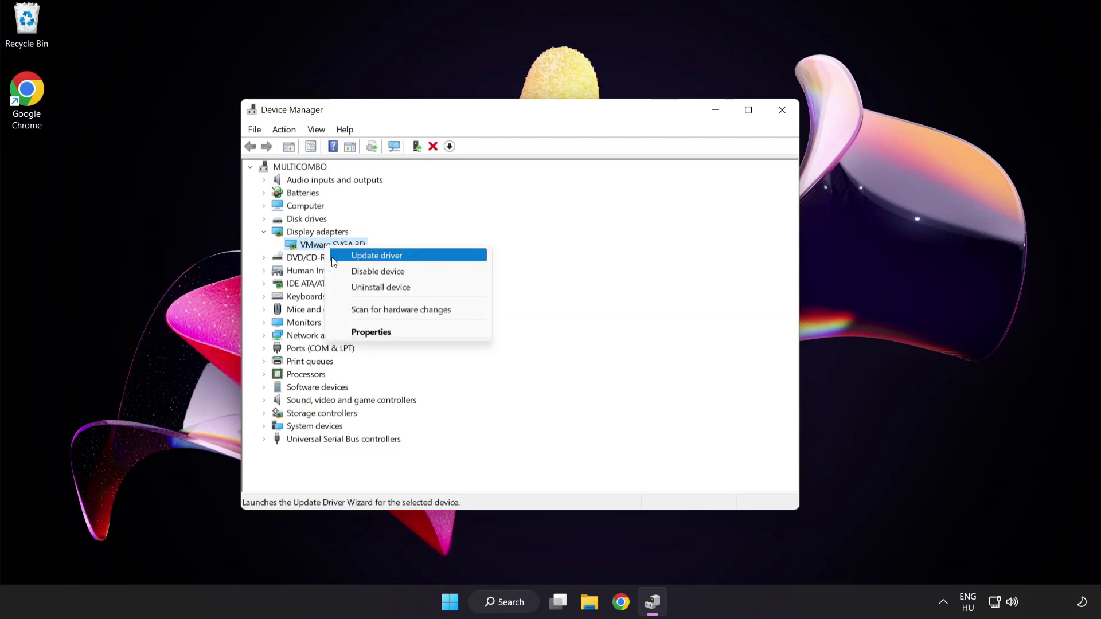
{"action": "left_click", "coordinate": [426, 255]}
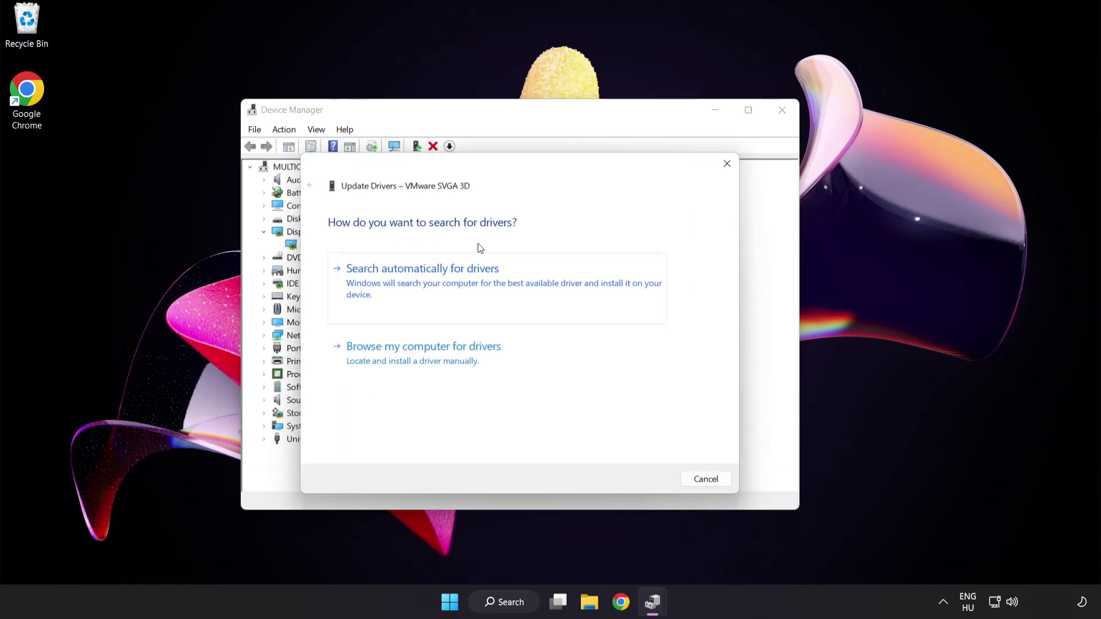
{"action": "left_click", "coordinate": [480, 283]}
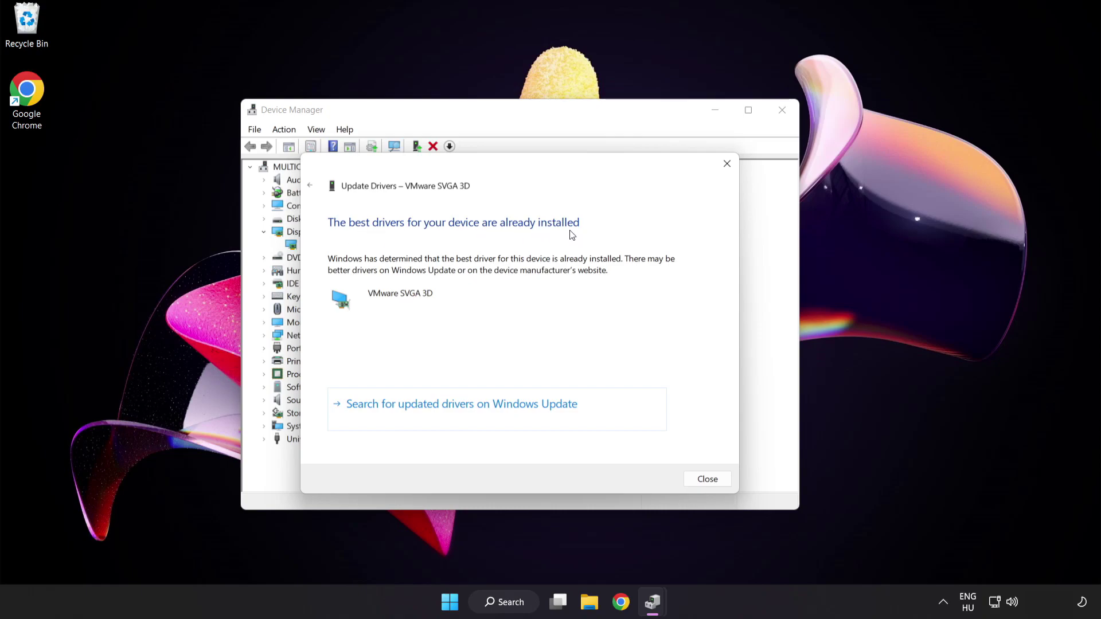
{"action": "left_click", "coordinate": [706, 479]}
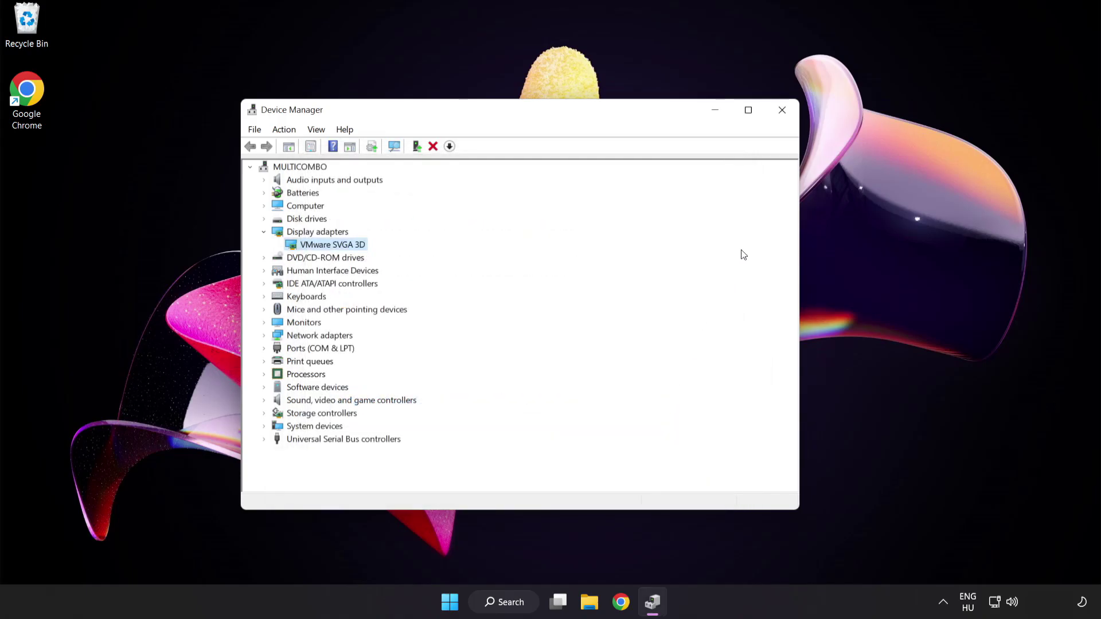
{"action": "left_click", "coordinate": [781, 111]}
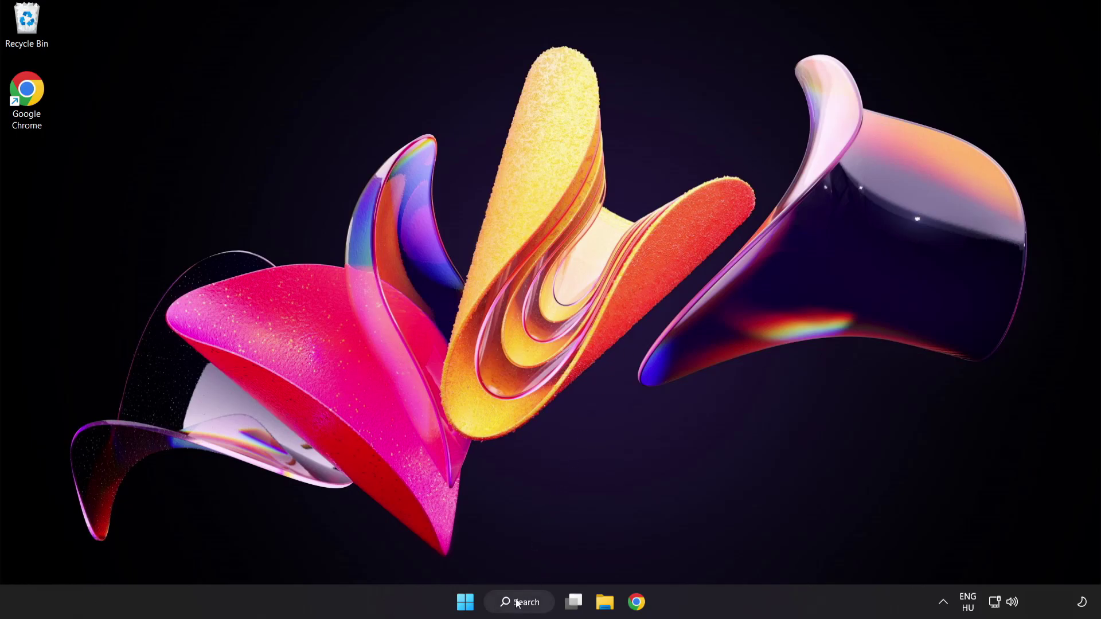
- Search 'update', open Windows Update, check for updates, then close Settings
{"action": "left_click", "coordinate": [533, 607]}
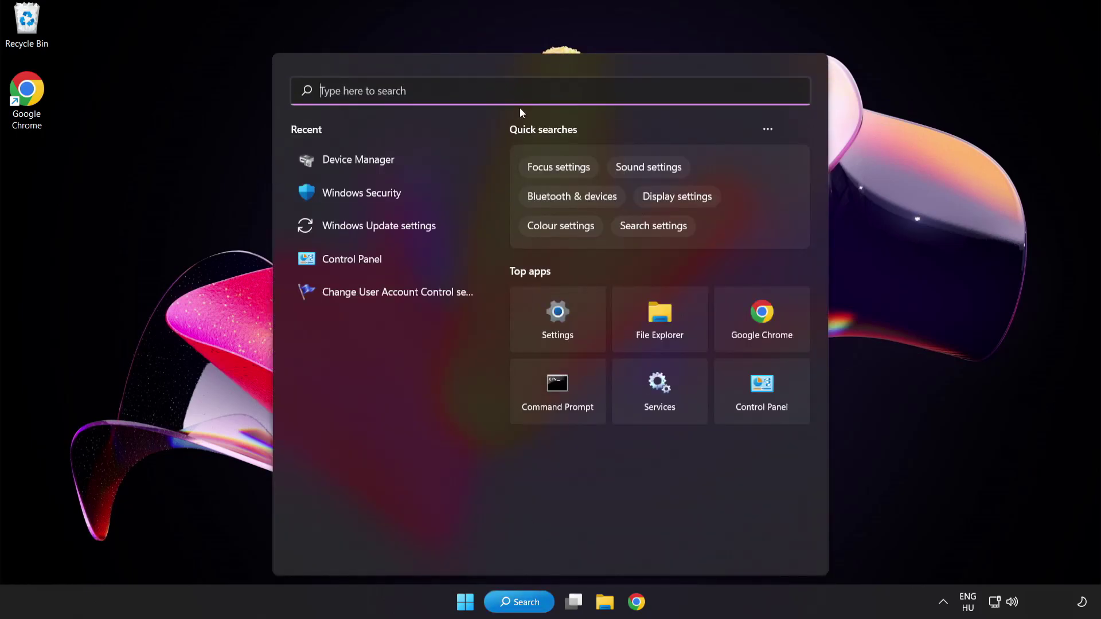
{"action": "type", "text": "update"}
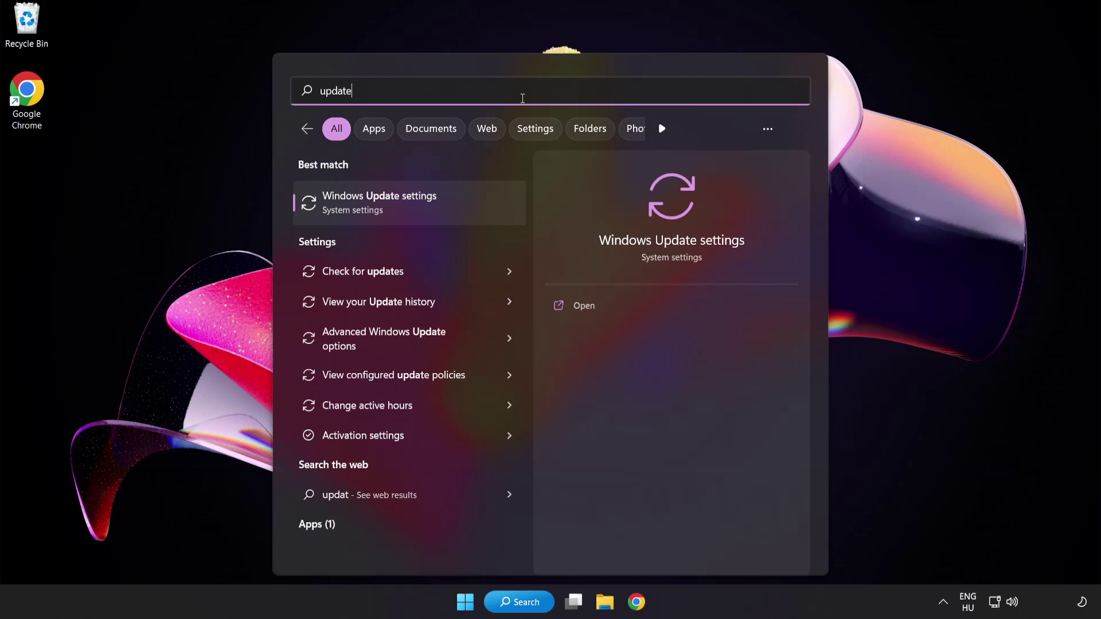
{"action": "left_click", "coordinate": [420, 210]}
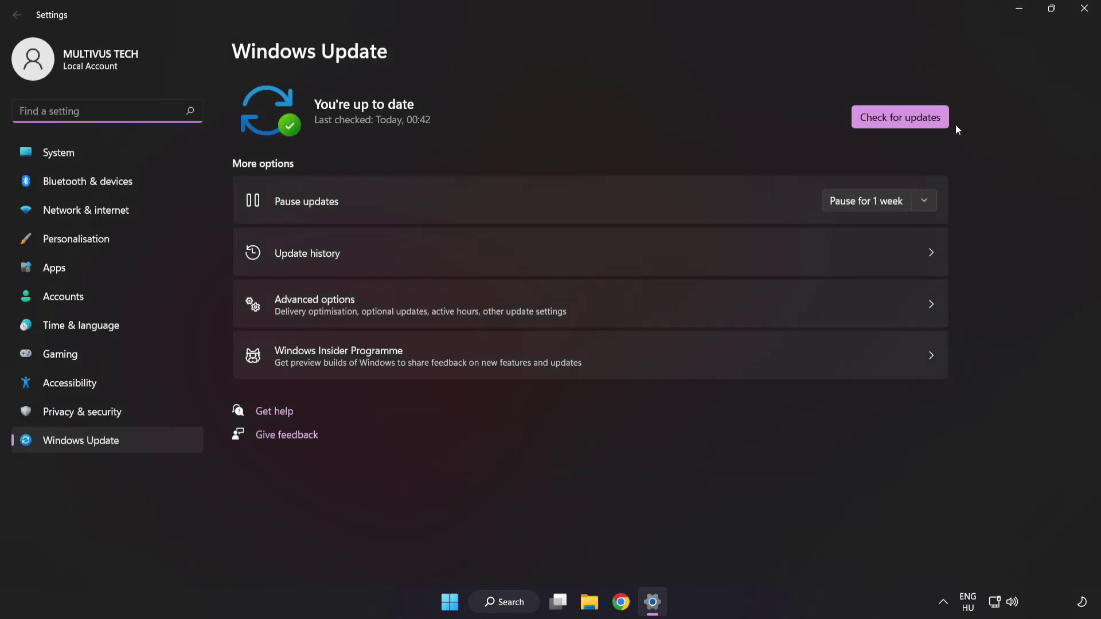
{"action": "left_click", "coordinate": [897, 127]}
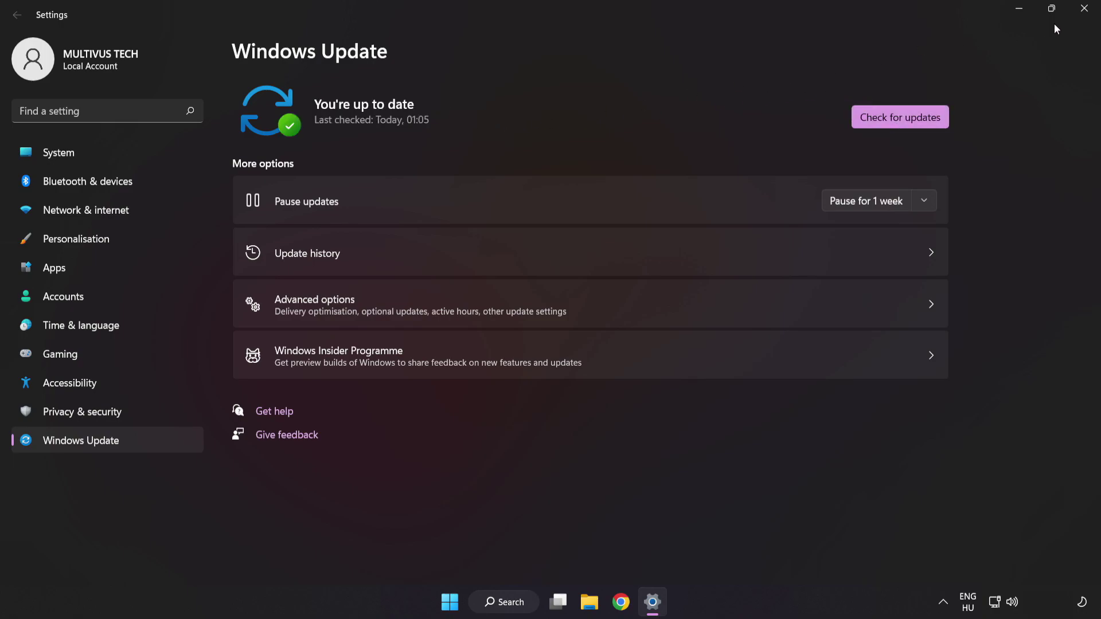
{"action": "left_click", "coordinate": [1082, 15]}
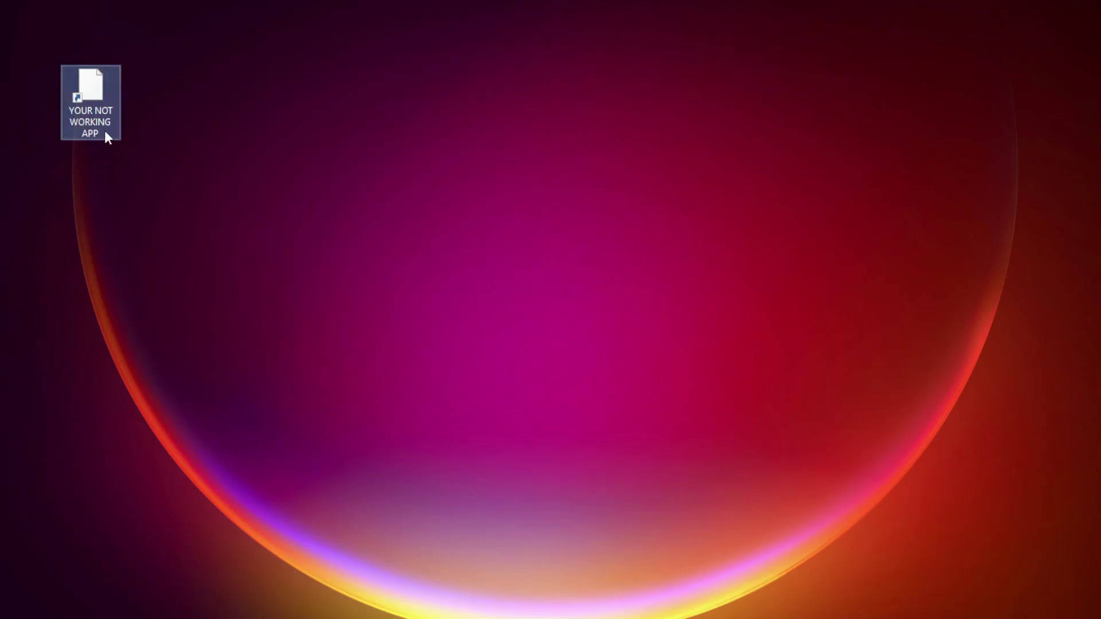
- Open the app shortcut's Properties at the Compatibility settings
{"action": "right_click", "coordinate": [89, 81]}
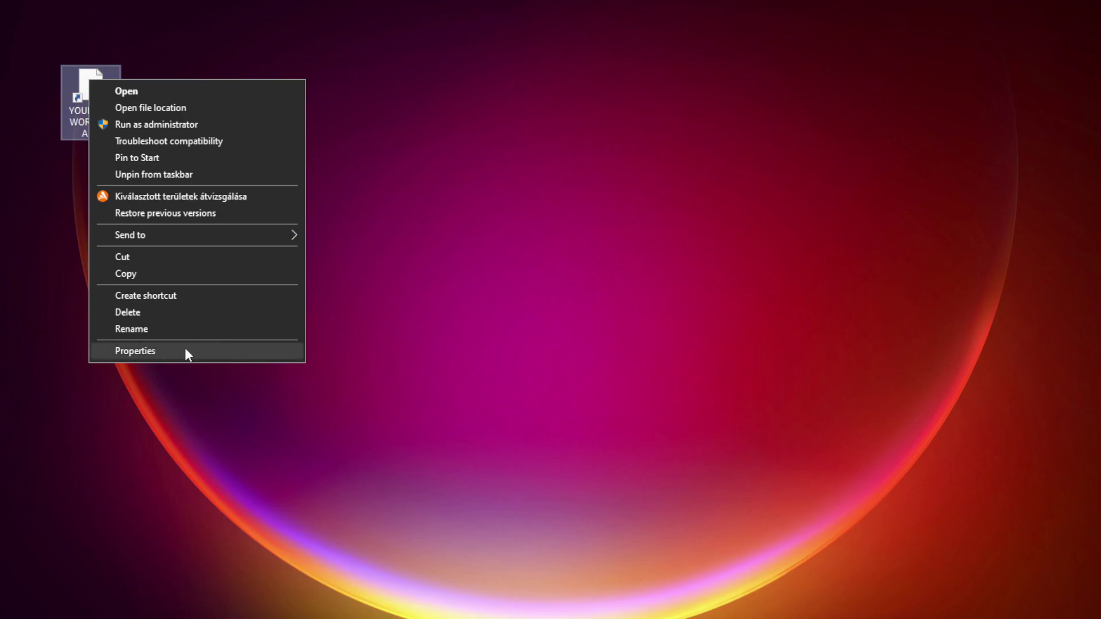
{"action": "left_click", "coordinate": [221, 352]}
{"action": "left_click_drag", "start_coordinate": [238, 86], "coordinate": [554, 122]}
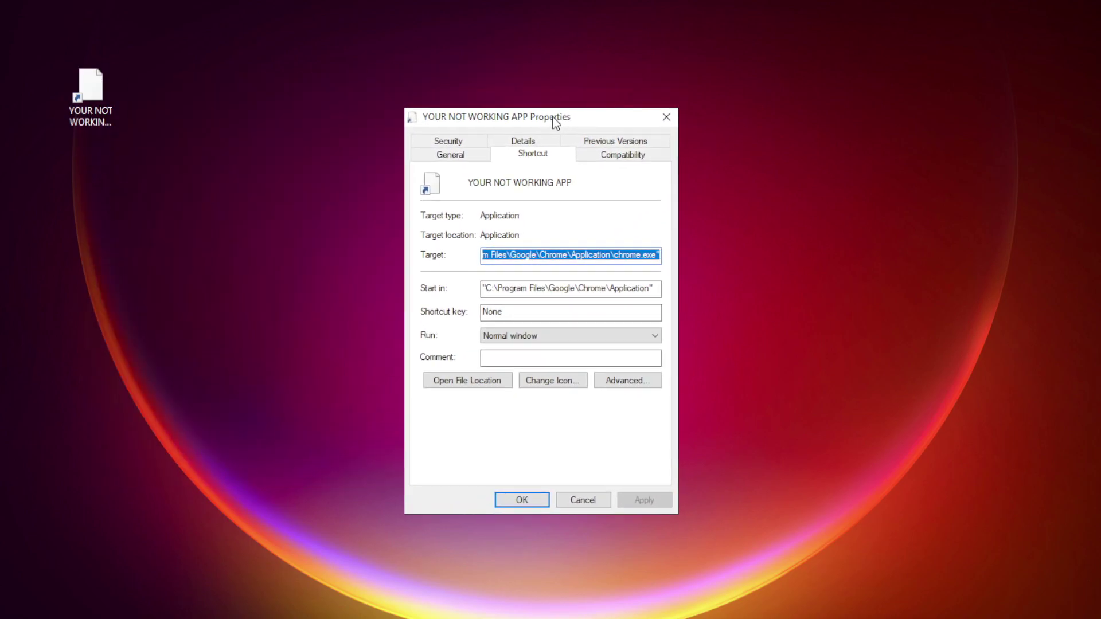
{"action": "left_click", "coordinate": [644, 156]}
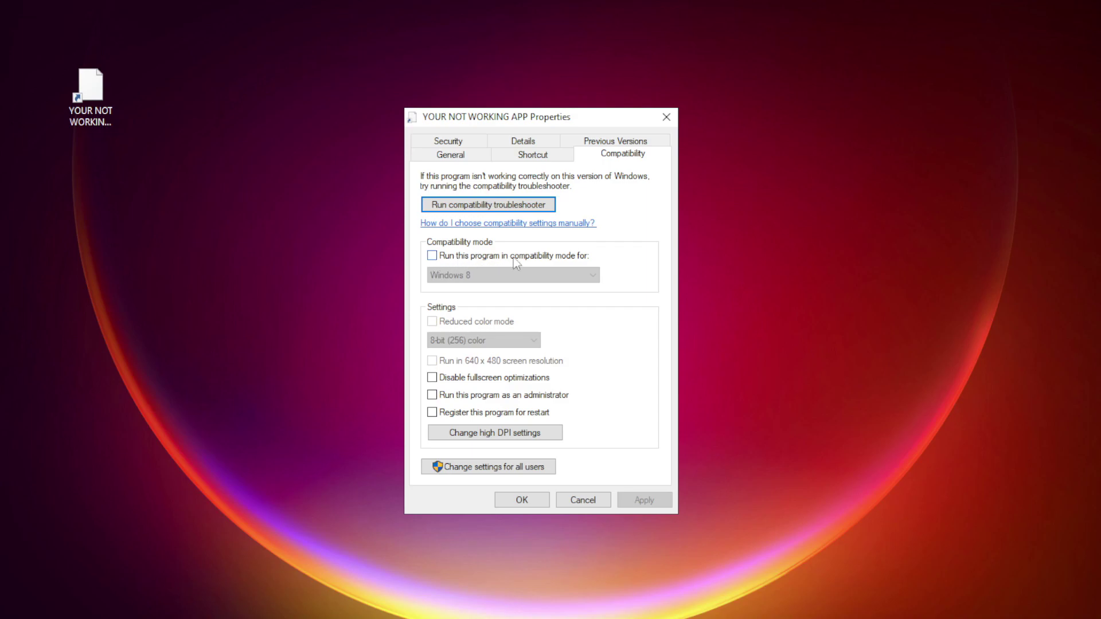
- Enable Windows 8 compatibility mode for the shortcut and apply with OK
{"action": "left_click", "coordinate": [447, 256]}
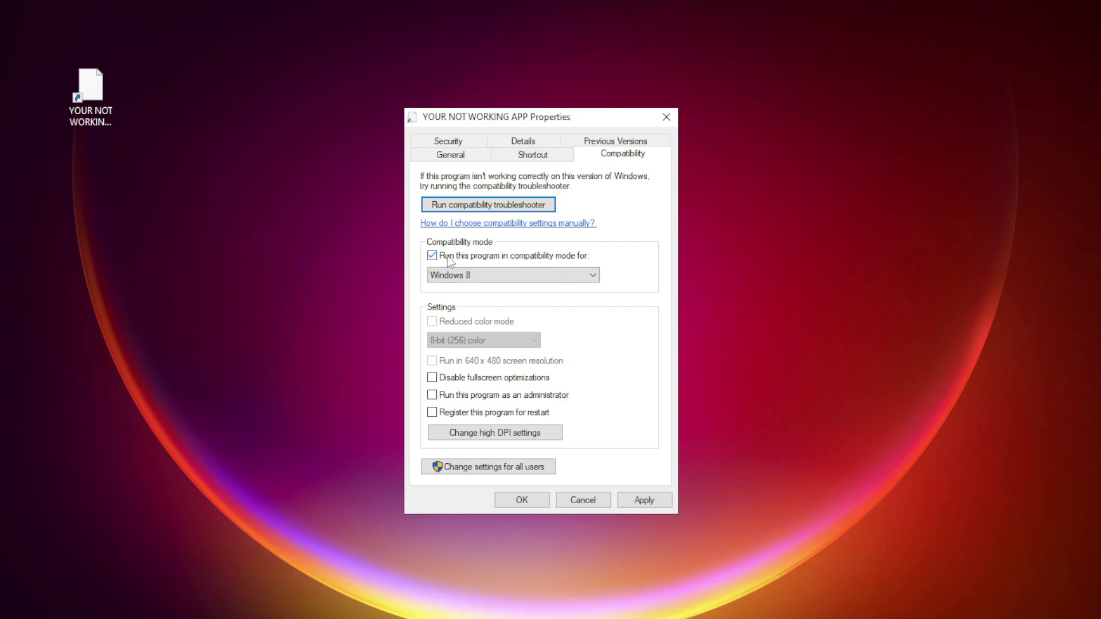
{"action": "left_click", "coordinate": [490, 276]}
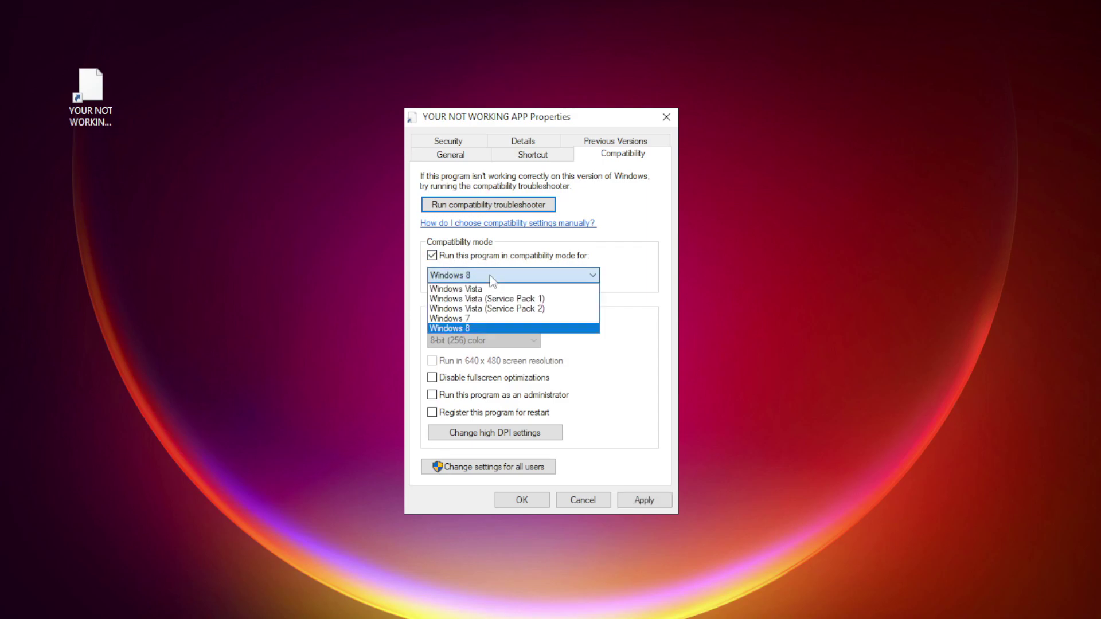
{"action": "left_click", "coordinate": [481, 325]}
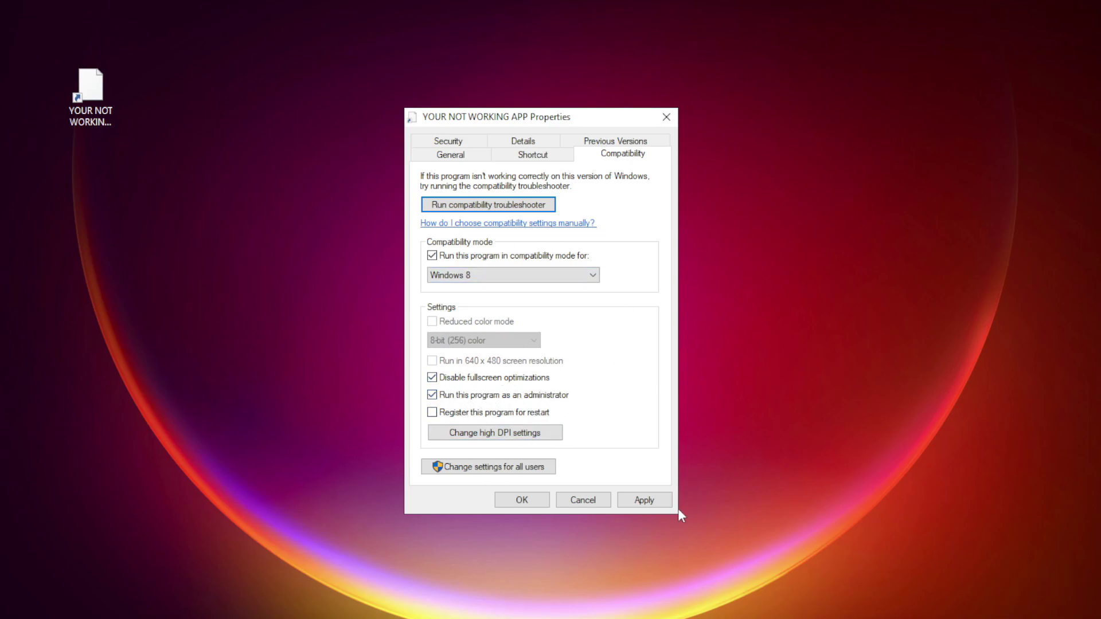
{"action": "left_click", "coordinate": [654, 505]}
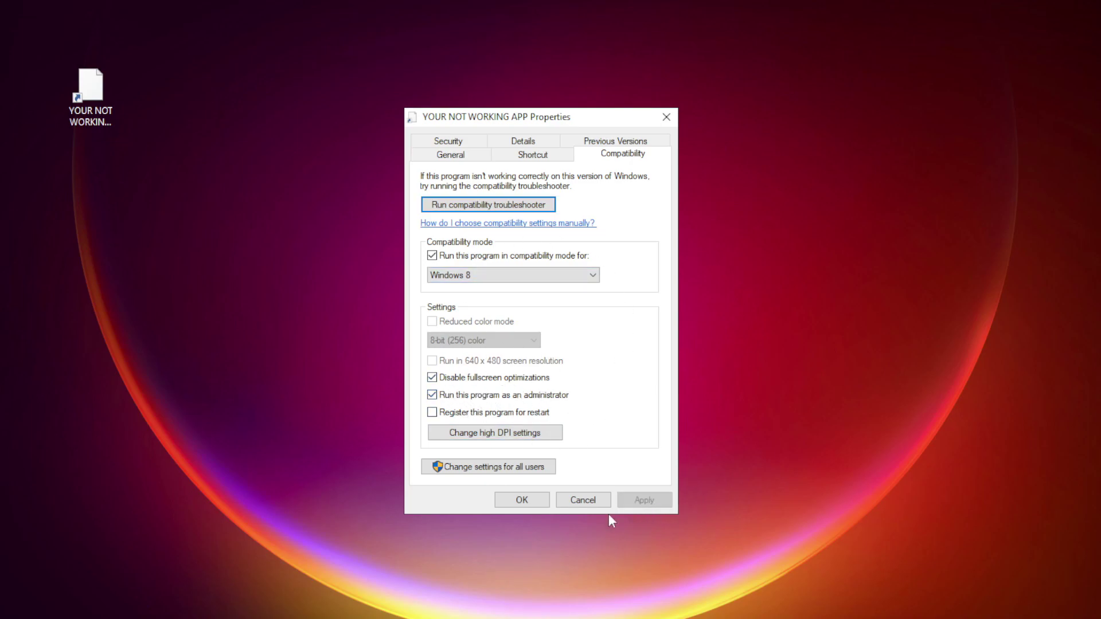
{"action": "left_click", "coordinate": [522, 502]}
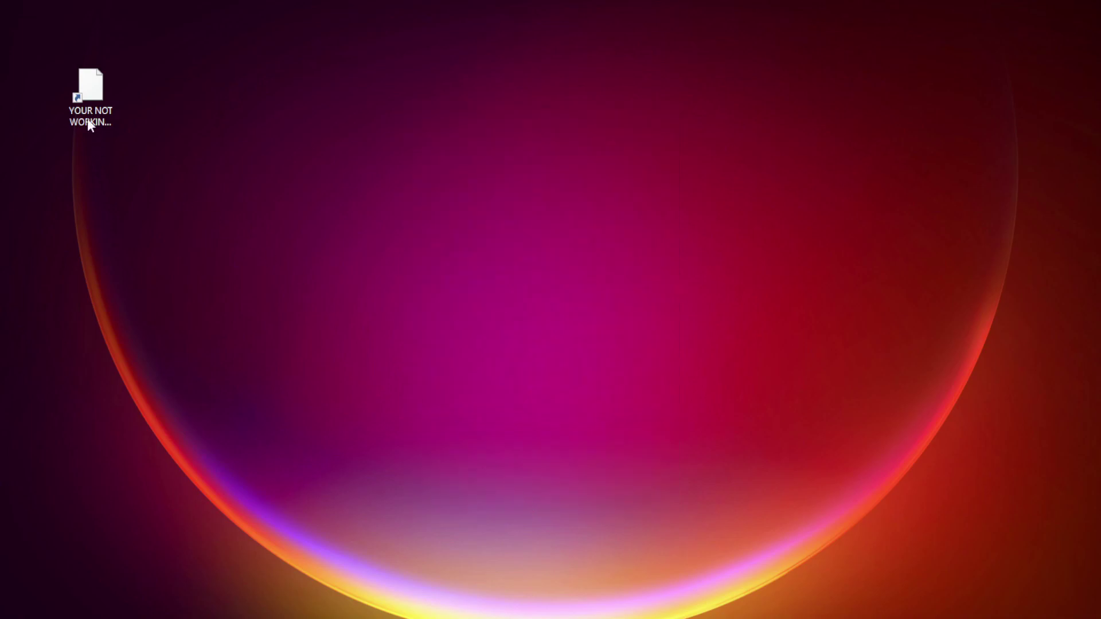
{"action": "left_click", "coordinate": [84, 98]}
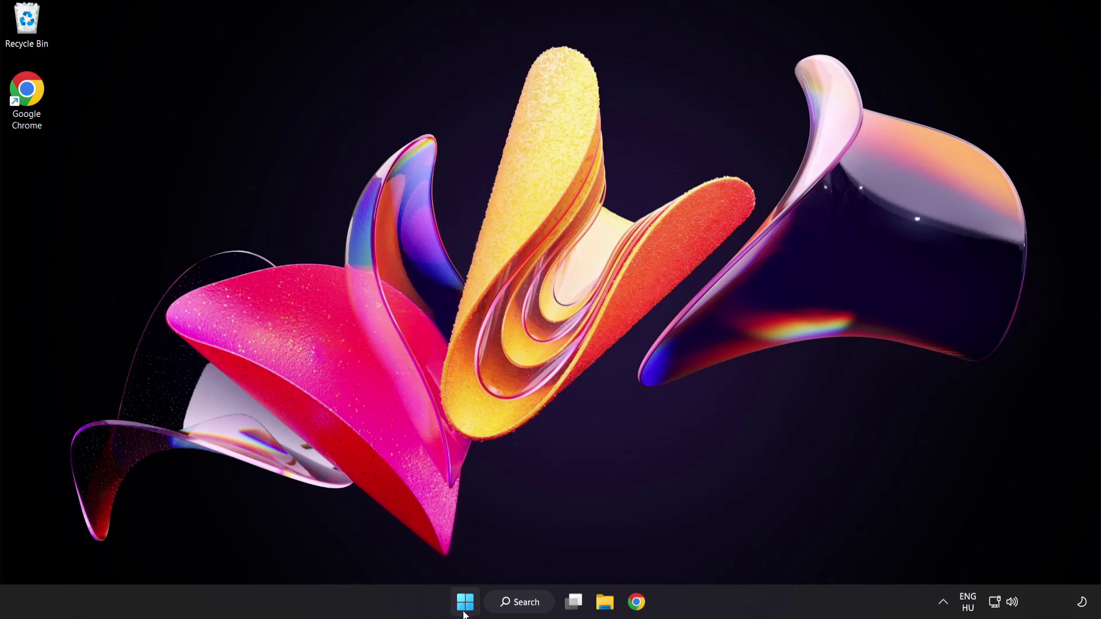
- Open Task Manager's Startup apps list from the Start button menu
{"action": "right_click", "coordinate": [469, 605]}
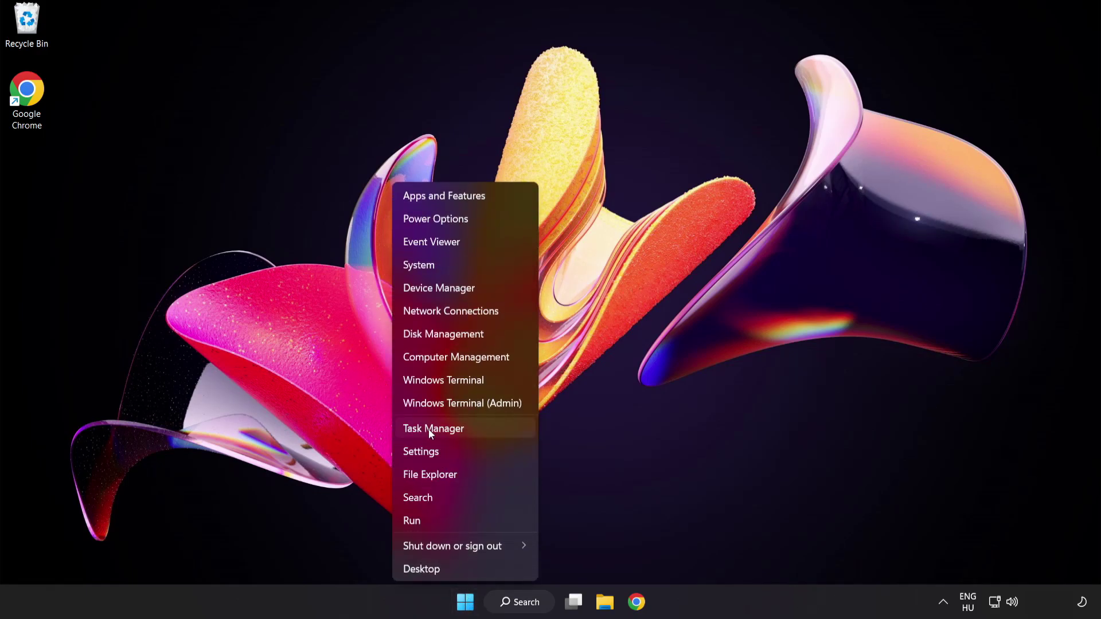
{"action": "left_click", "coordinate": [478, 431]}
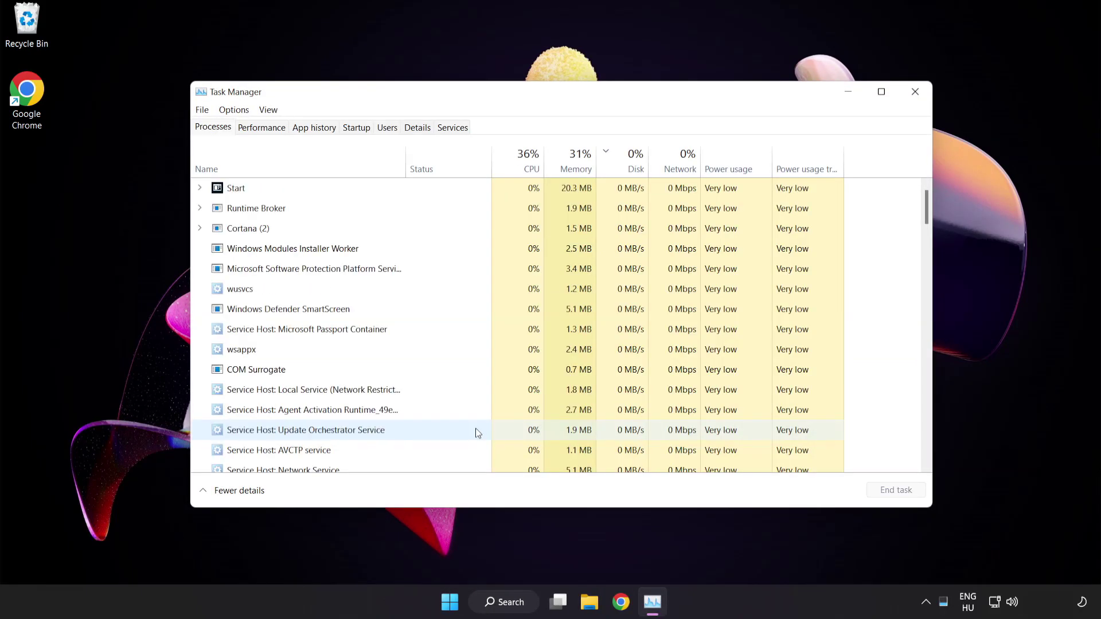
{"action": "left_click", "coordinate": [363, 129]}
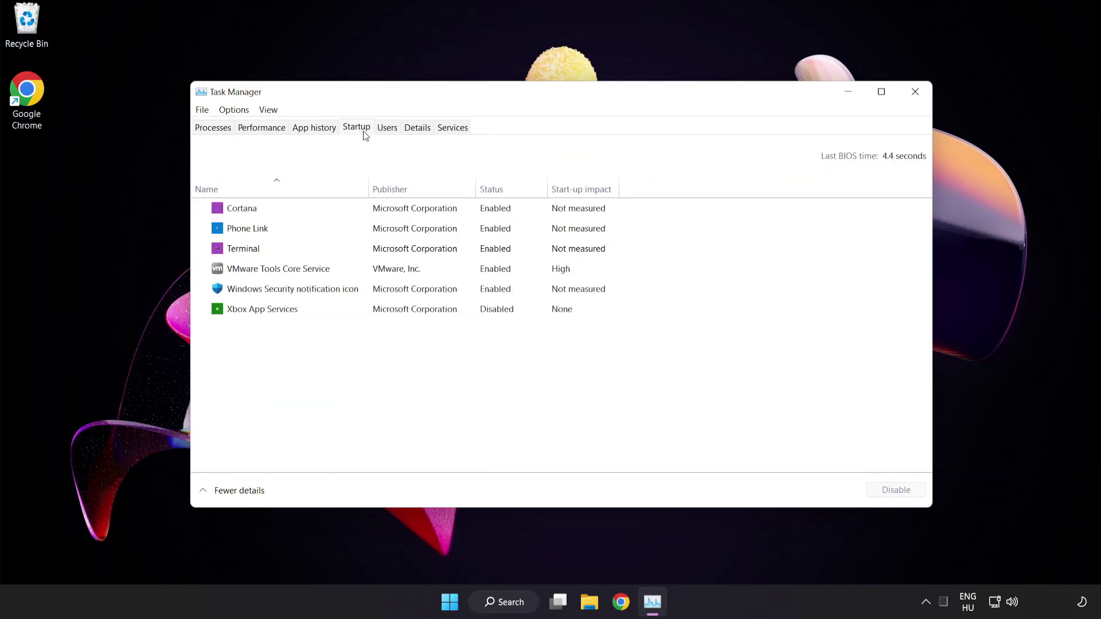
- Disable Cortana, Phone Link, Terminal and Windows Security notification icon at startup, then close Task Manager
{"action": "left_click", "coordinate": [364, 214]}
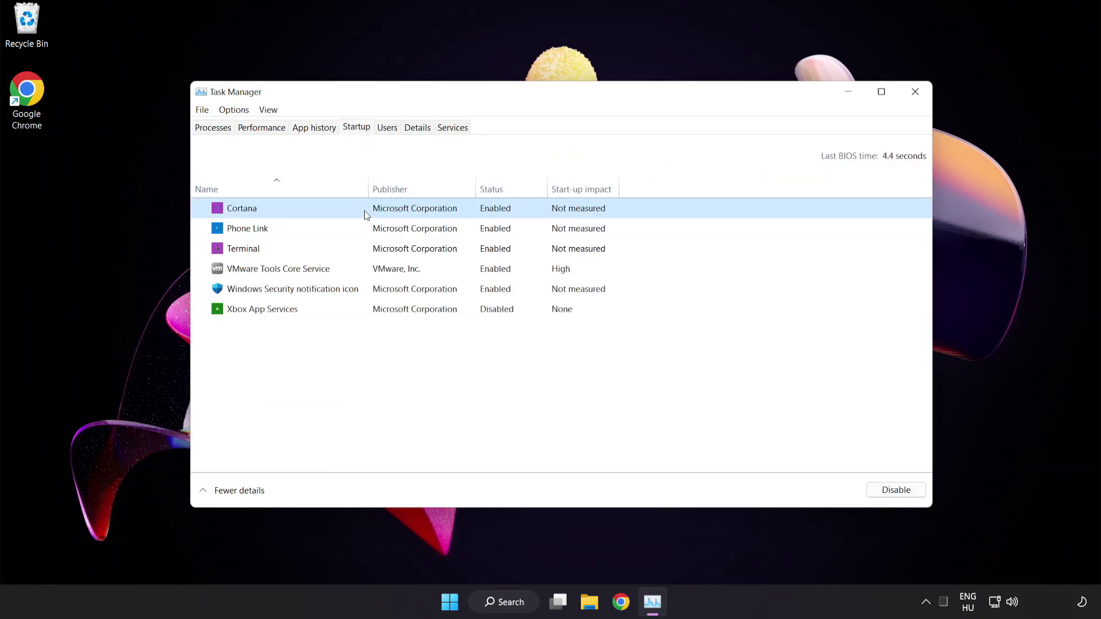
{"action": "left_click", "coordinate": [901, 494]}
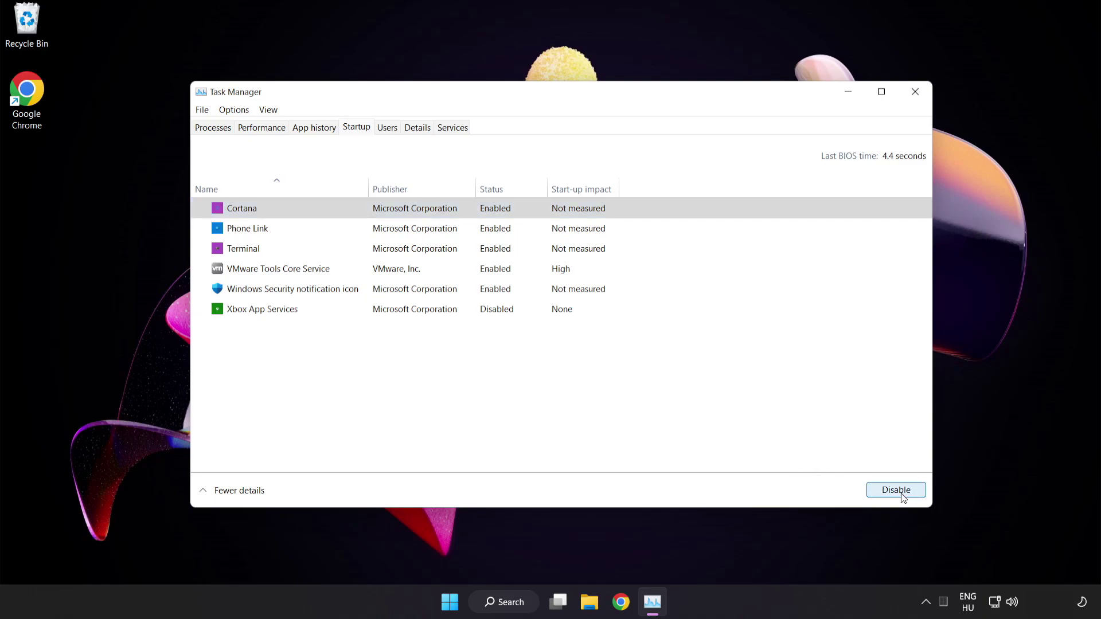
{"action": "left_click", "coordinate": [339, 227]}
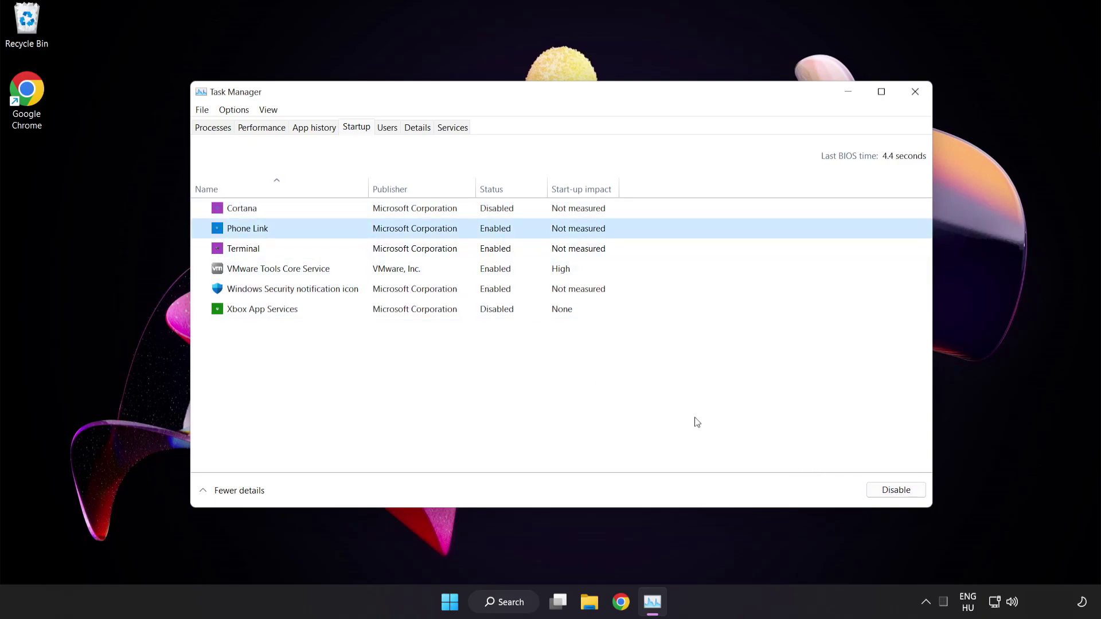
{"action": "left_click", "coordinate": [891, 492]}
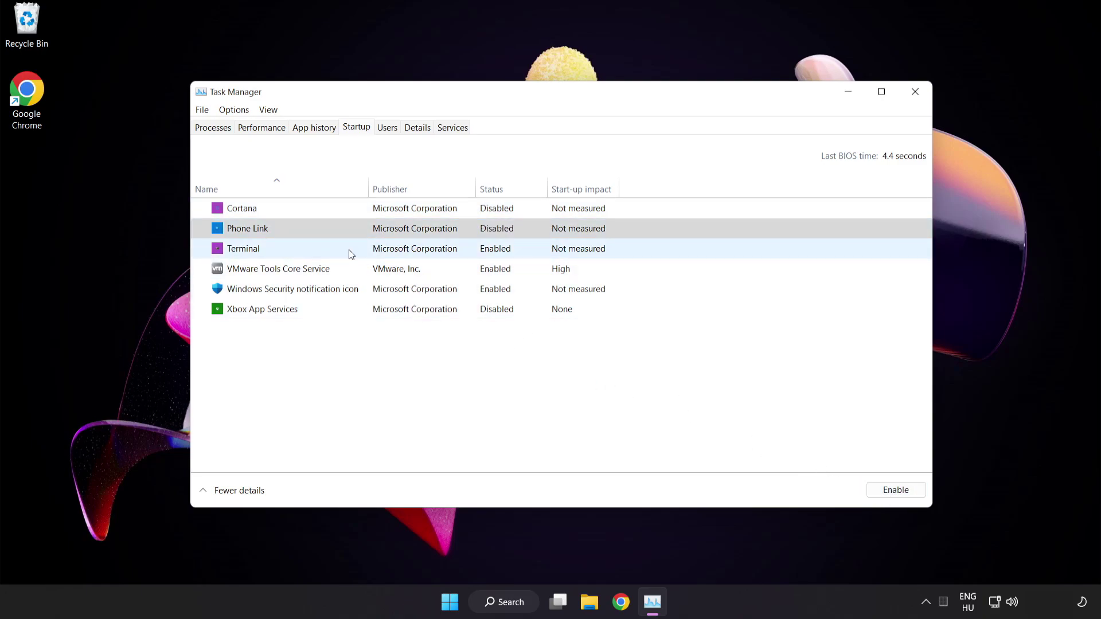
{"action": "left_click", "coordinate": [351, 254]}
{"action": "left_click", "coordinate": [887, 490]}
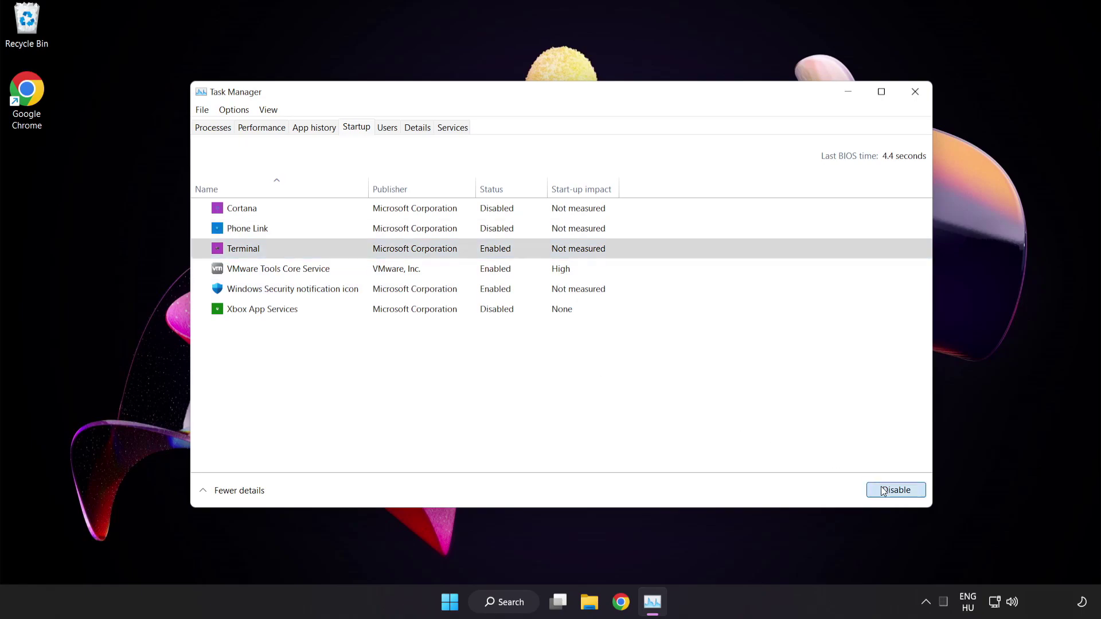
{"action": "left_click", "coordinate": [374, 294]}
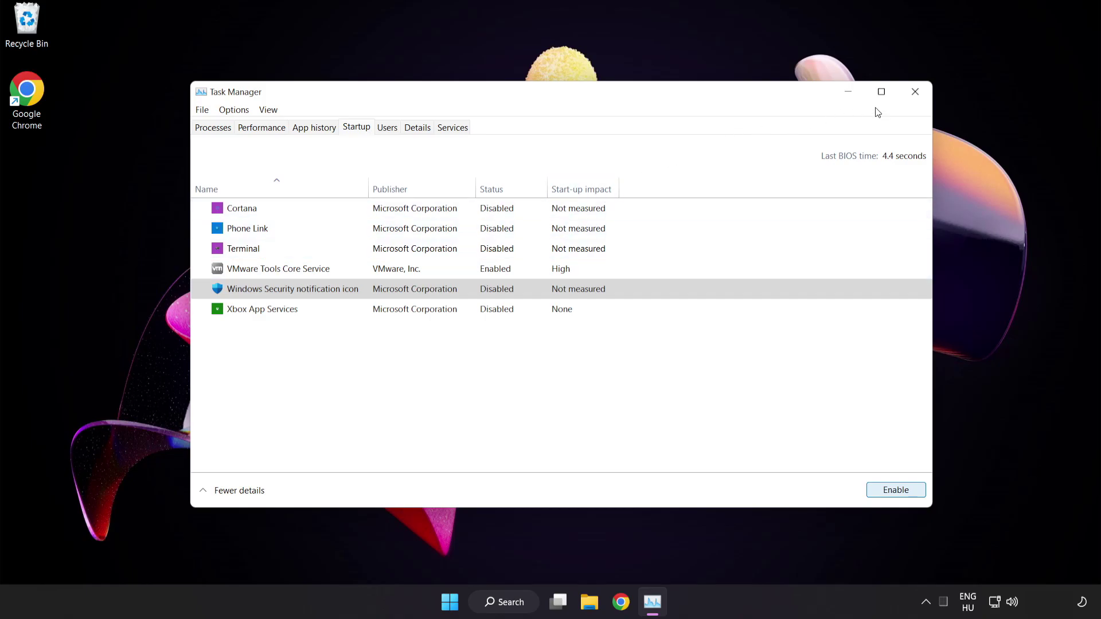
{"action": "left_click", "coordinate": [915, 94]}
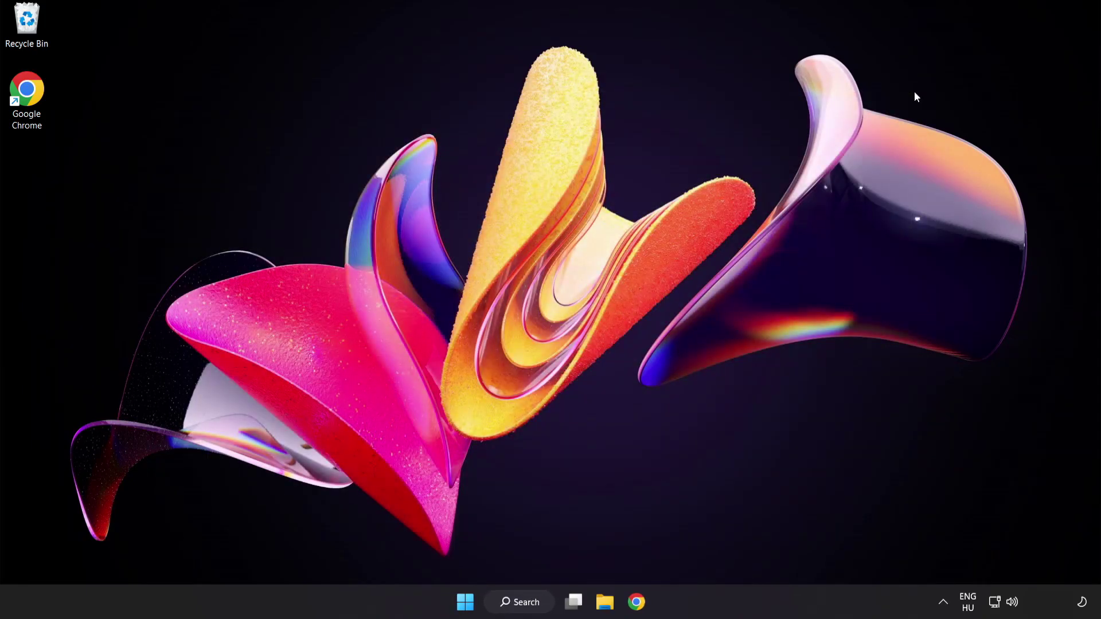
- In Chrome, download the DirectX End-User Runtime Web Installer and run dxwebsetup (1).exe
{"action": "left_click", "coordinate": [636, 602]}
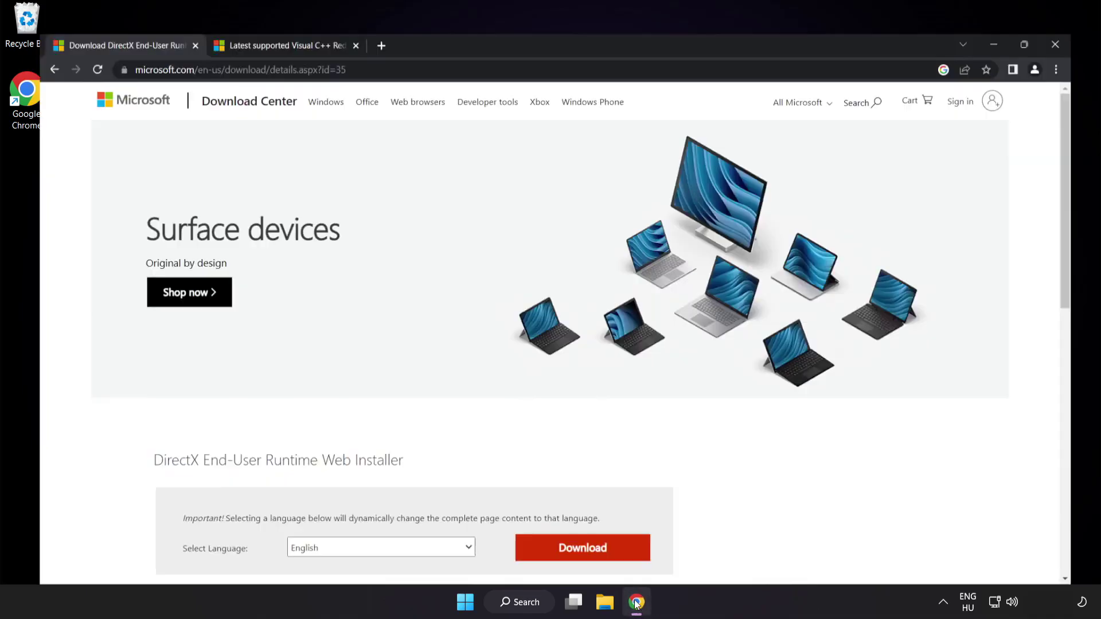
{"action": "left_click", "coordinate": [355, 35]}
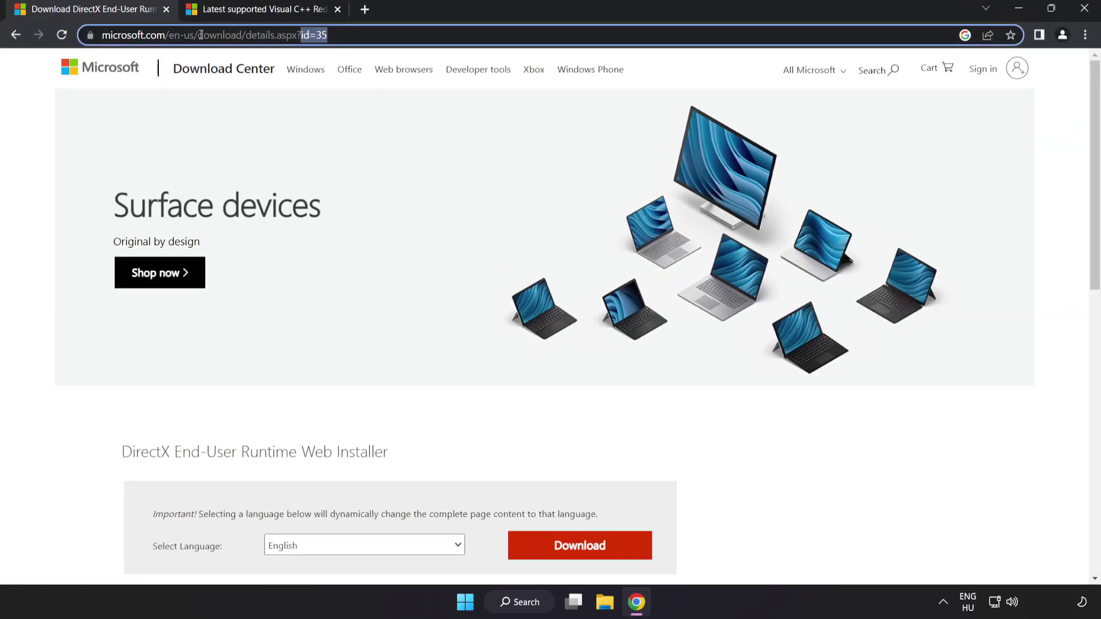
{"action": "left_click", "coordinate": [768, 462]}
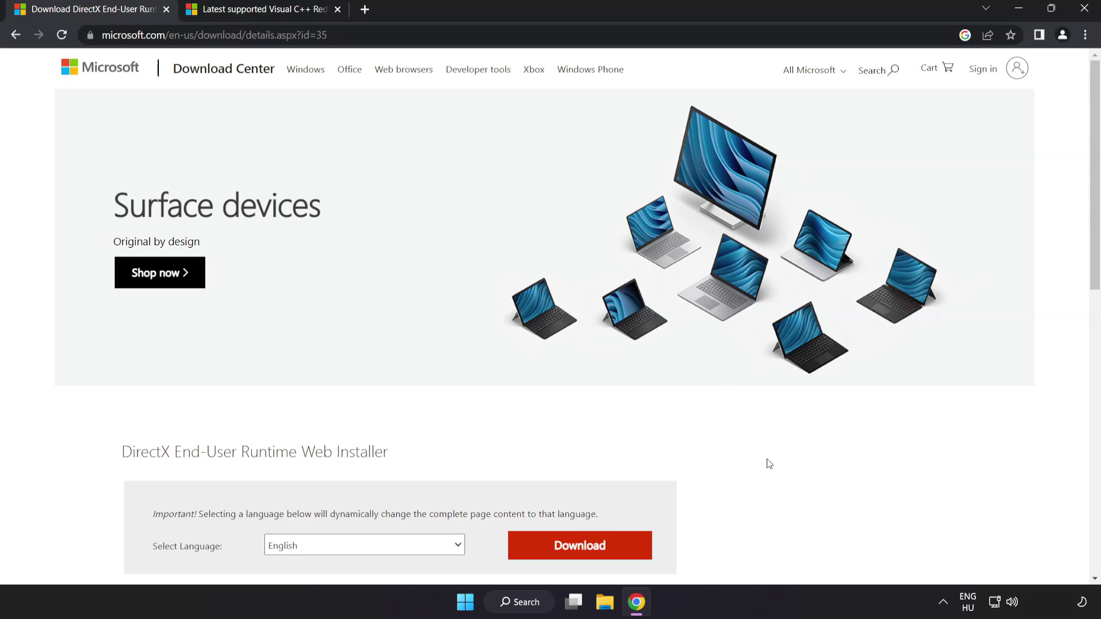
{"action": "scroll", "coordinate": [745, 453], "scroll_direction": "down", "scroll_amount": 2}
{"action": "left_click", "coordinate": [594, 415]}
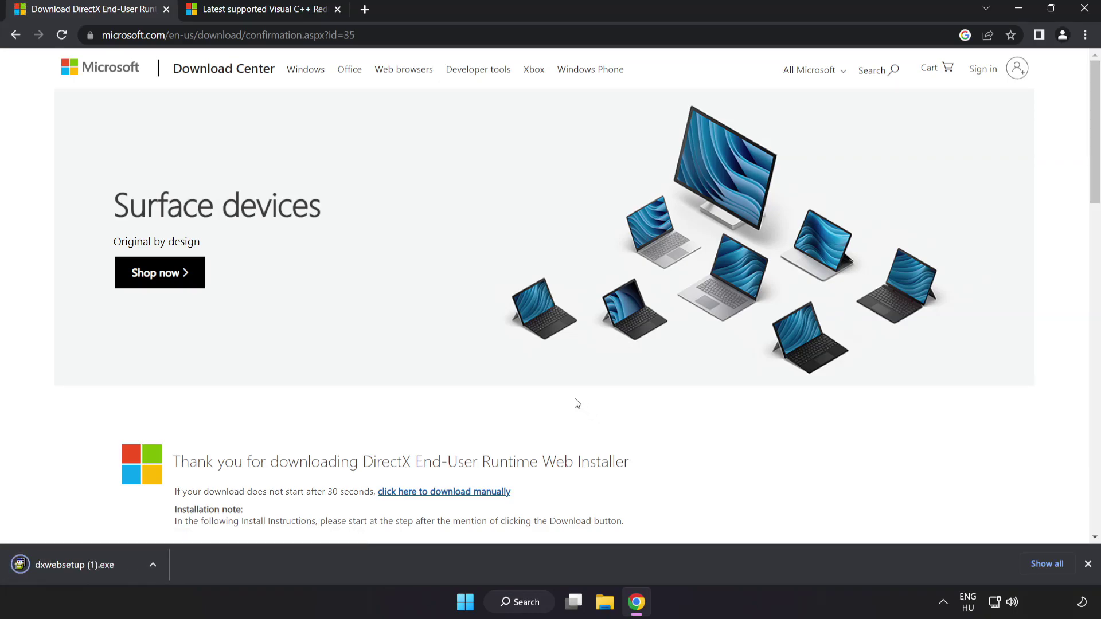
{"action": "left_click", "coordinate": [92, 565]}
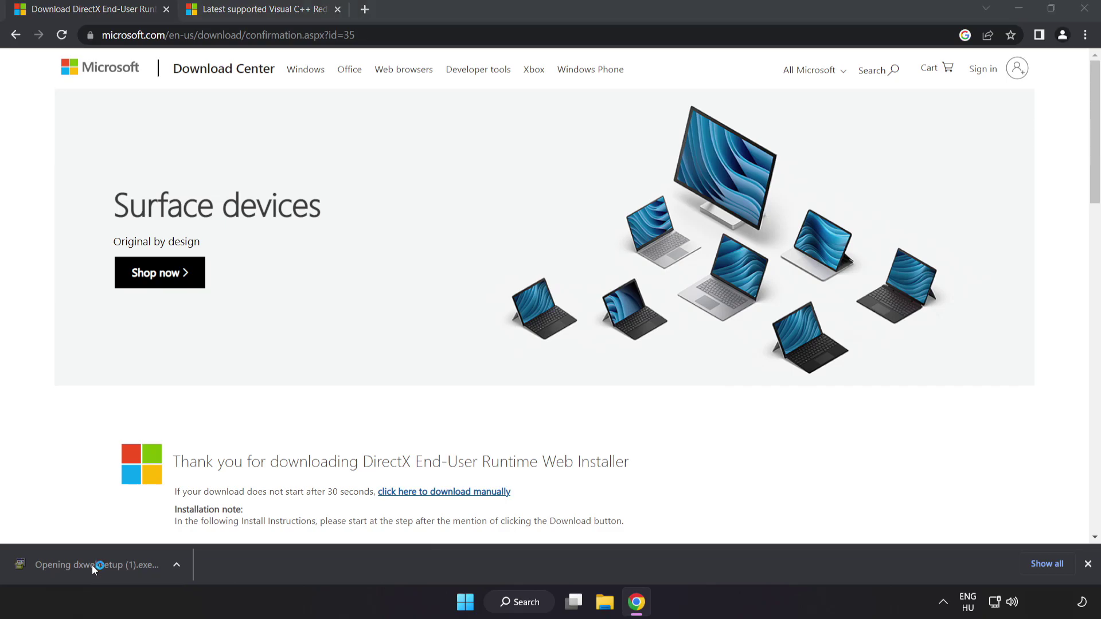
- Accept the DirectX license, skip the Bing Bar, finish setup and close the download tab
{"action": "left_click_drag", "start_coordinate": [165, 26], "coordinate": [502, 145]}
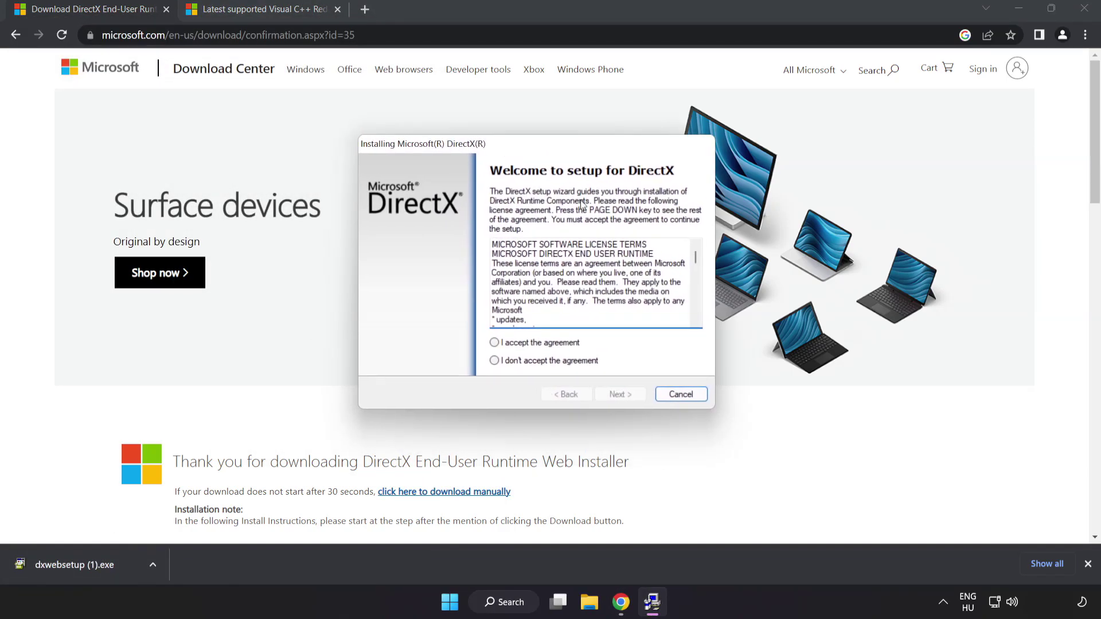
{"action": "left_click_drag", "start_coordinate": [693, 261], "coordinate": [702, 318]}
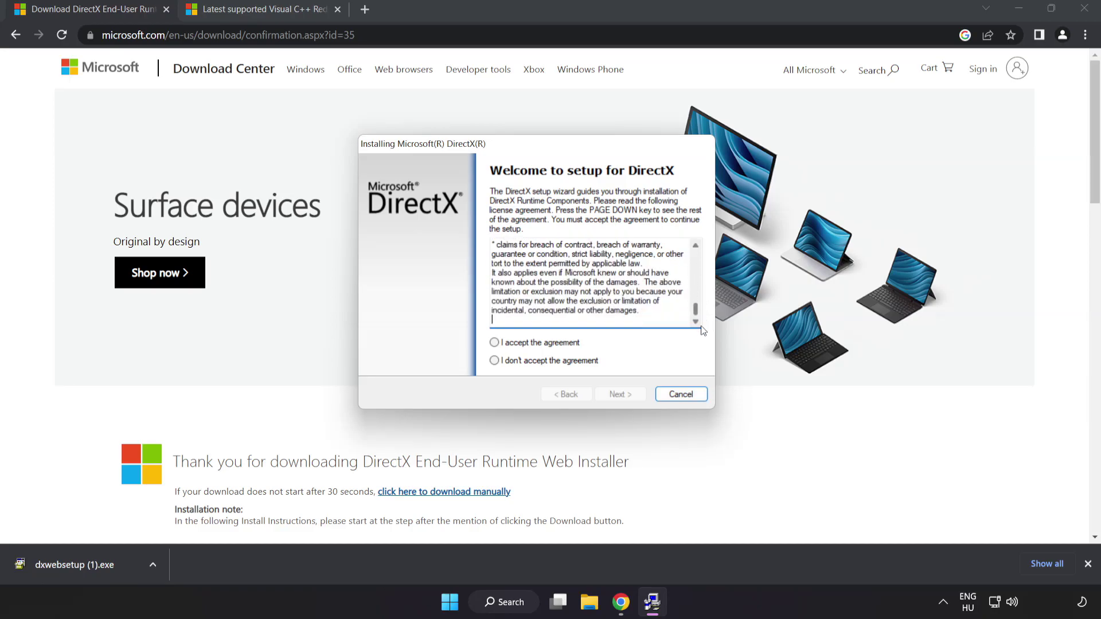
{"action": "left_click", "coordinate": [510, 345]}
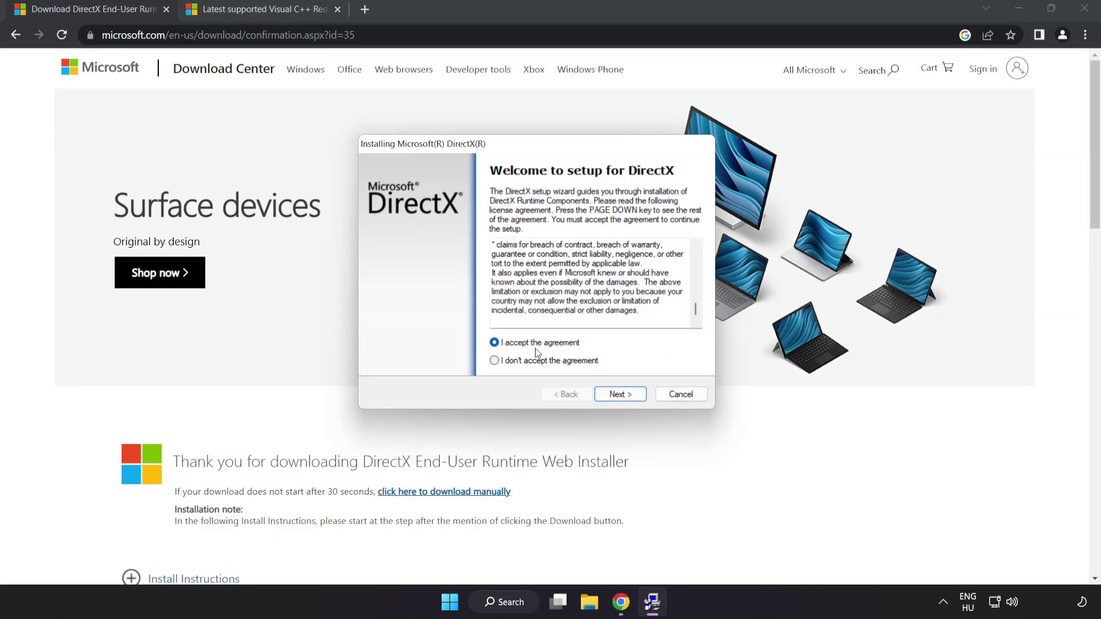
{"action": "left_click", "coordinate": [620, 396]}
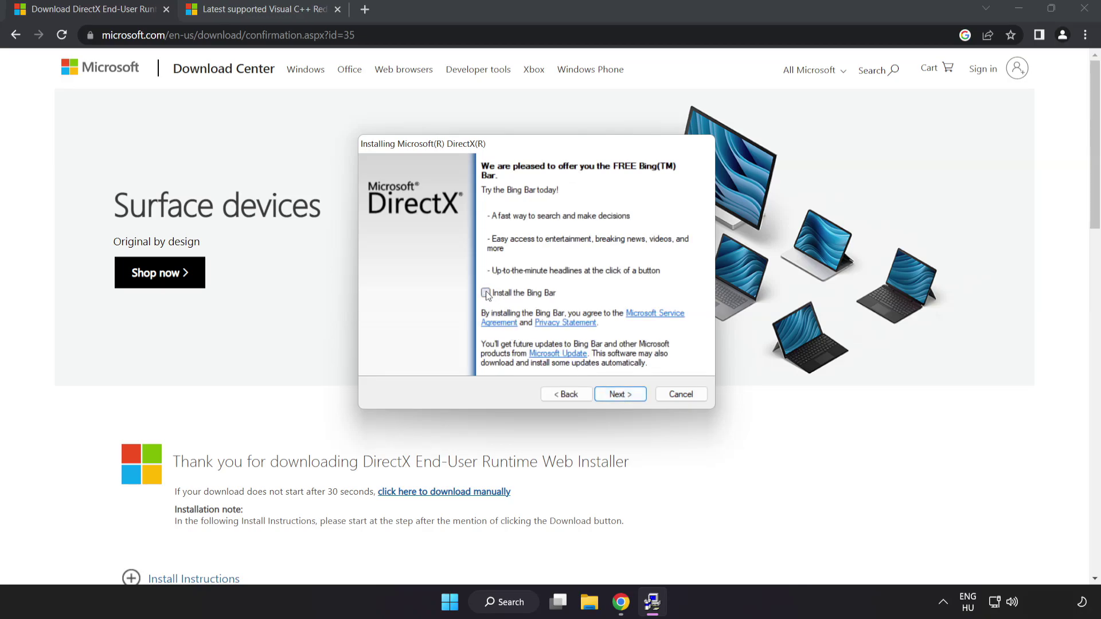
{"action": "left_click", "coordinate": [624, 395]}
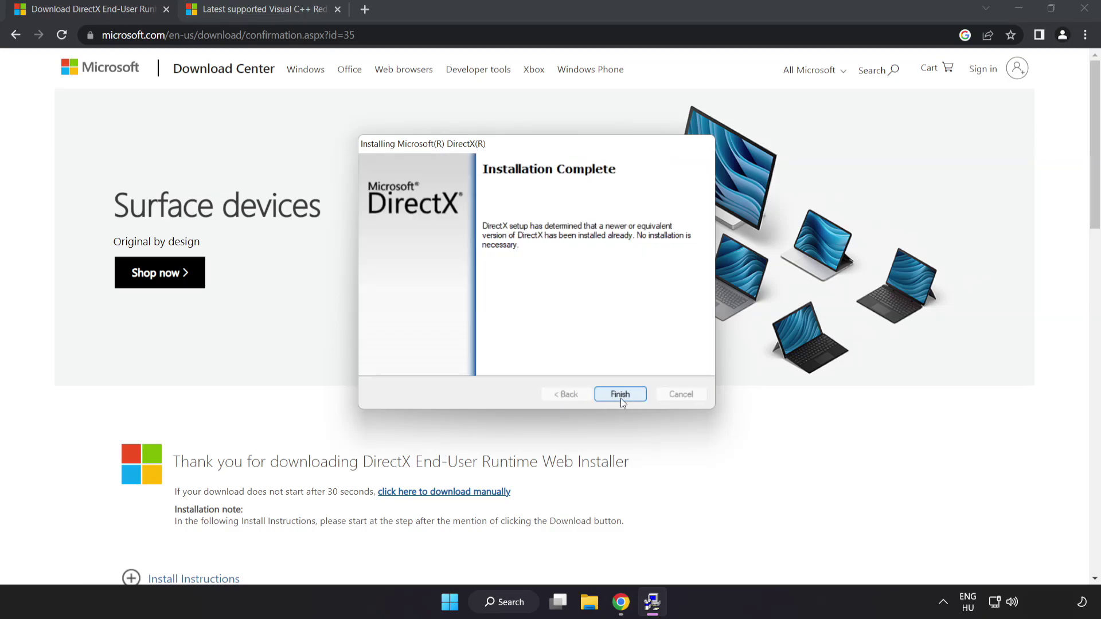
{"action": "left_click", "coordinate": [620, 394]}
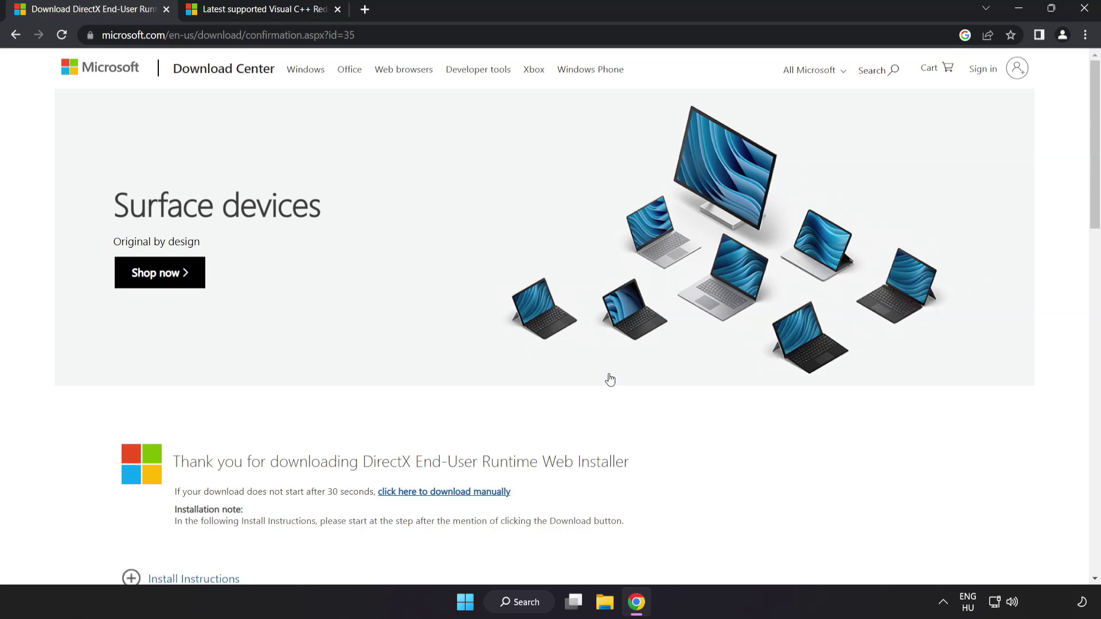
{"action": "left_click", "coordinate": [166, 10]}
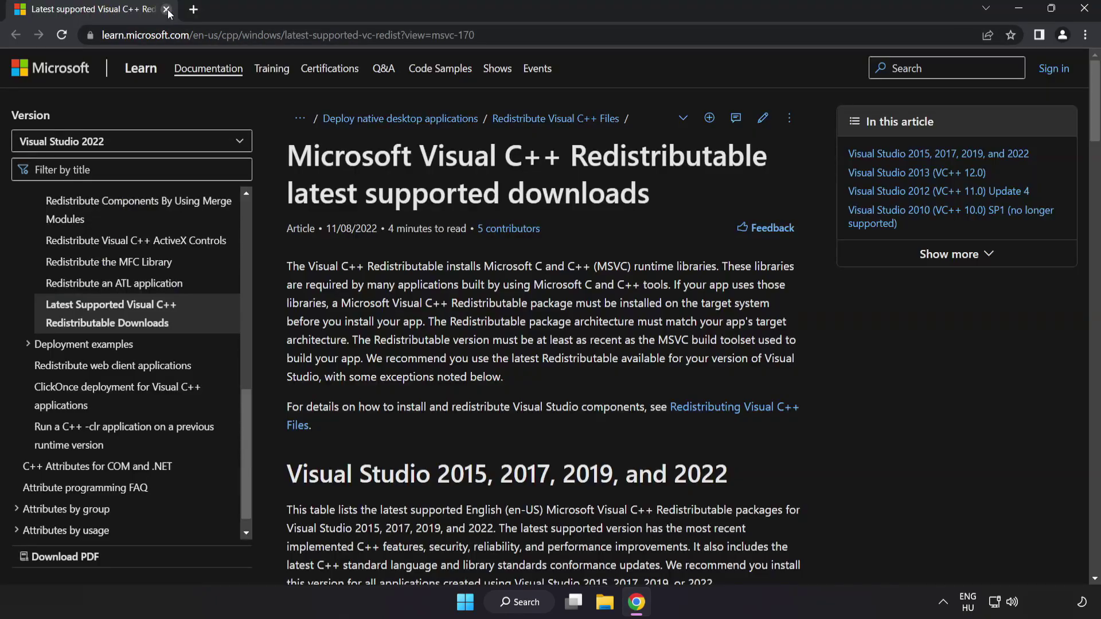
- Download the ARM64, X86 and X64 Visual C++ Redistributables and run the ARM64 installer
{"action": "left_click", "coordinate": [520, 35]}
{"action": "left_click", "coordinate": [551, 170]}
{"action": "left_click_drag", "start_coordinate": [1092, 106], "coordinate": [1085, 161]}
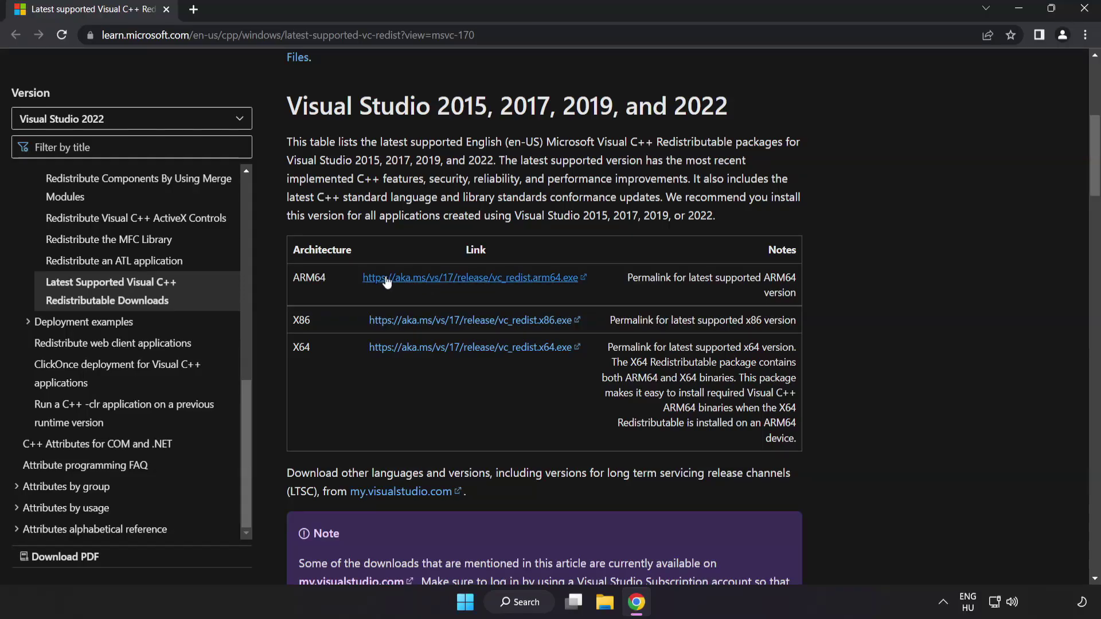
{"action": "left_click", "coordinate": [457, 285]}
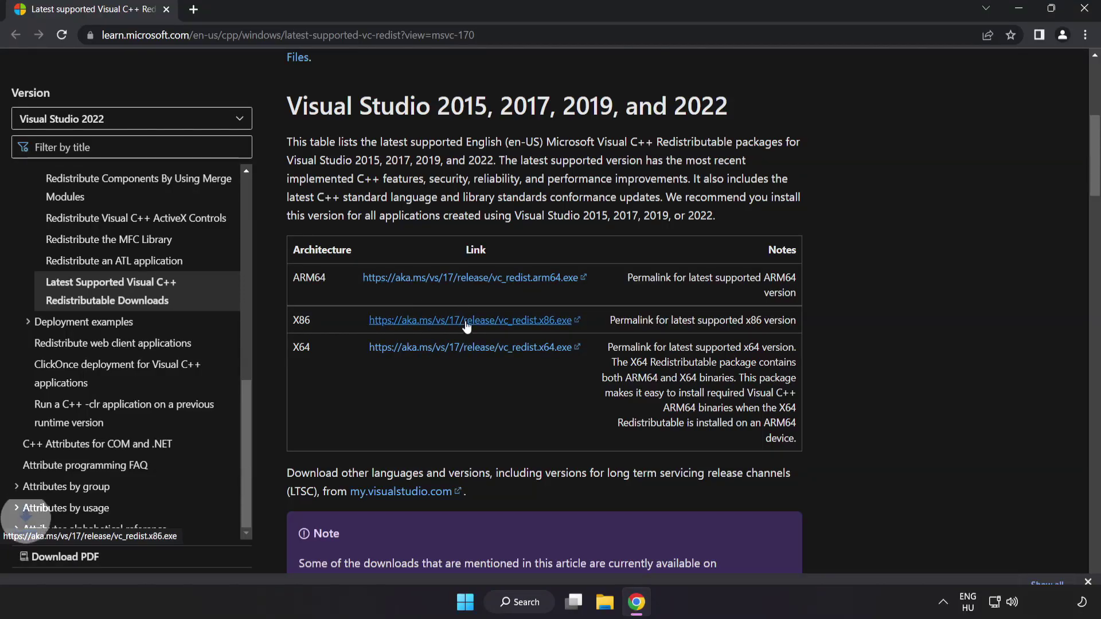
{"action": "left_click", "coordinate": [467, 321]}
{"action": "left_click", "coordinate": [473, 351]}
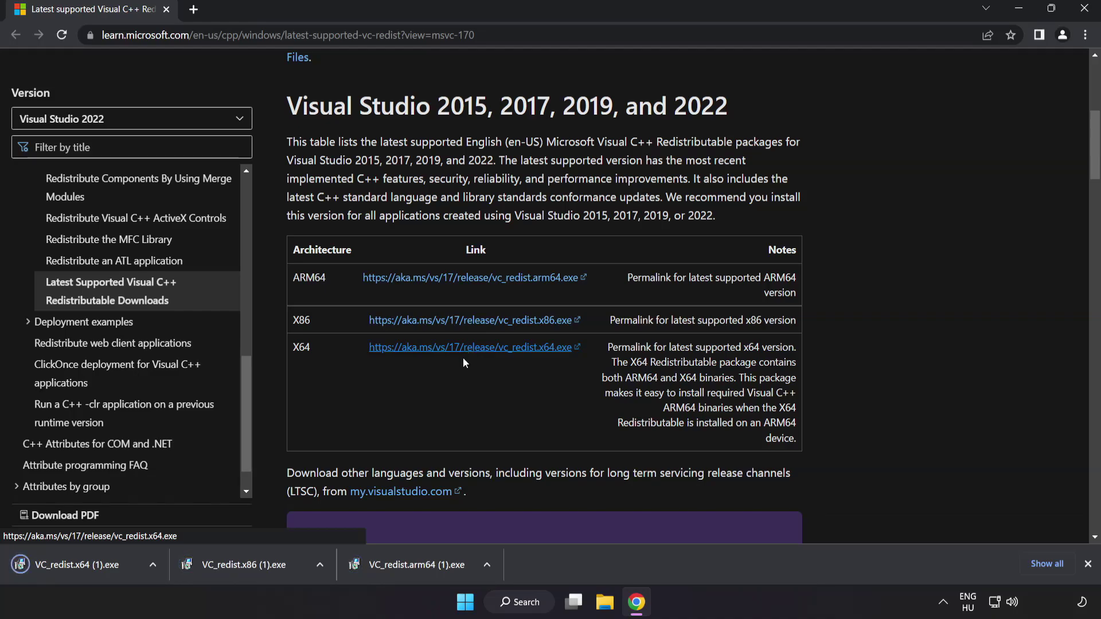
{"action": "left_click", "coordinate": [414, 566]}
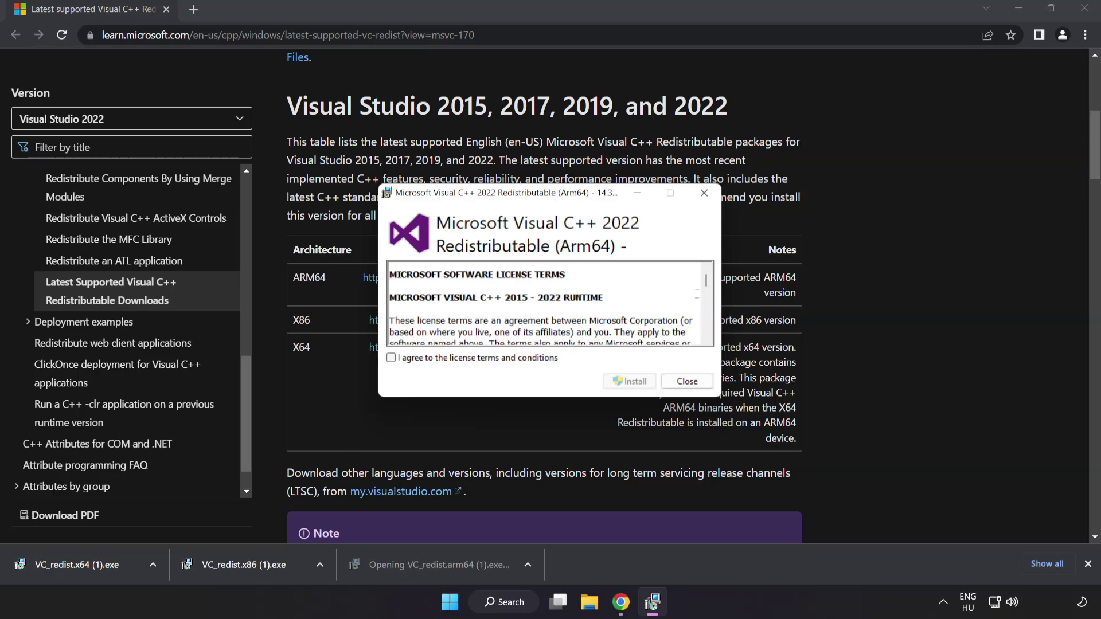
- Accept the ARM64 redistributable license, attempt the install, and dismiss the failed setup
{"action": "left_click_drag", "start_coordinate": [706, 280], "coordinate": [705, 335]}
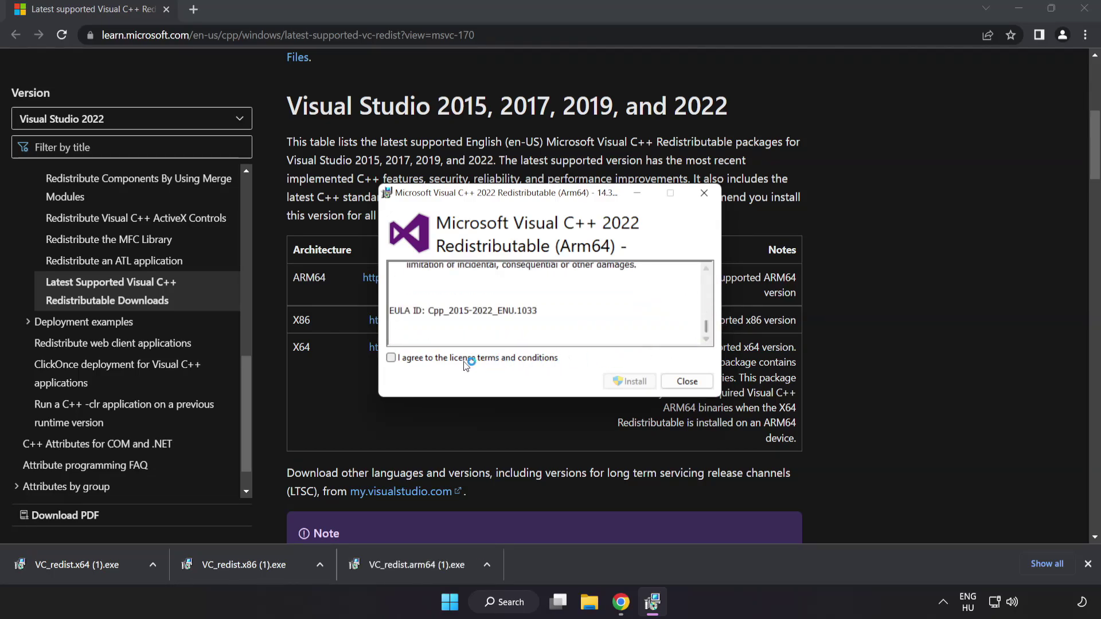
{"action": "left_click", "coordinate": [391, 358]}
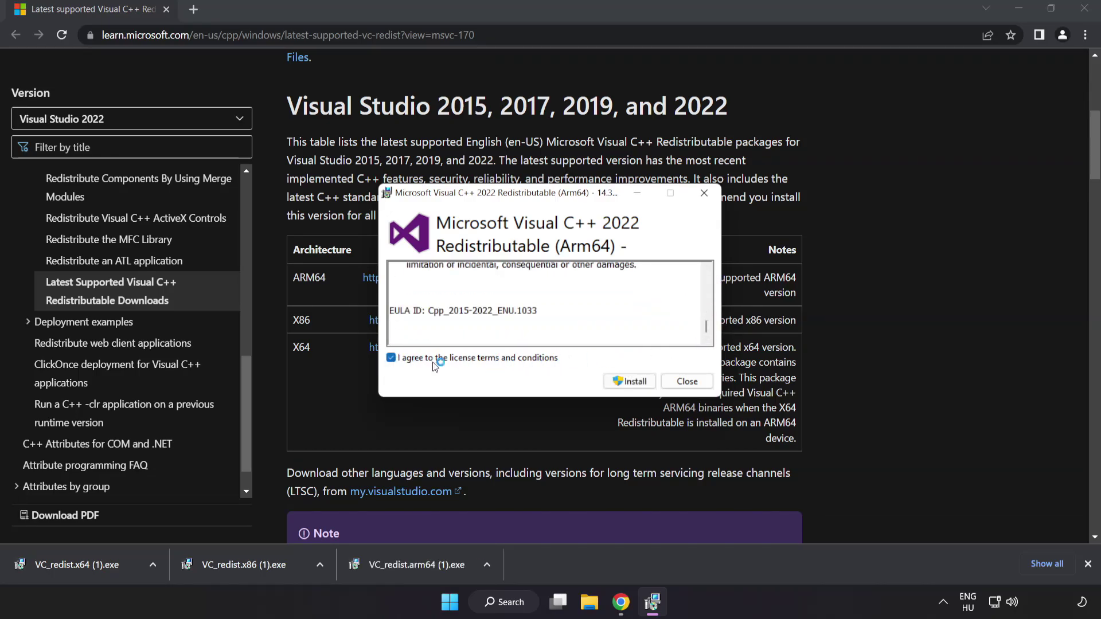
{"action": "left_click", "coordinate": [627, 382]}
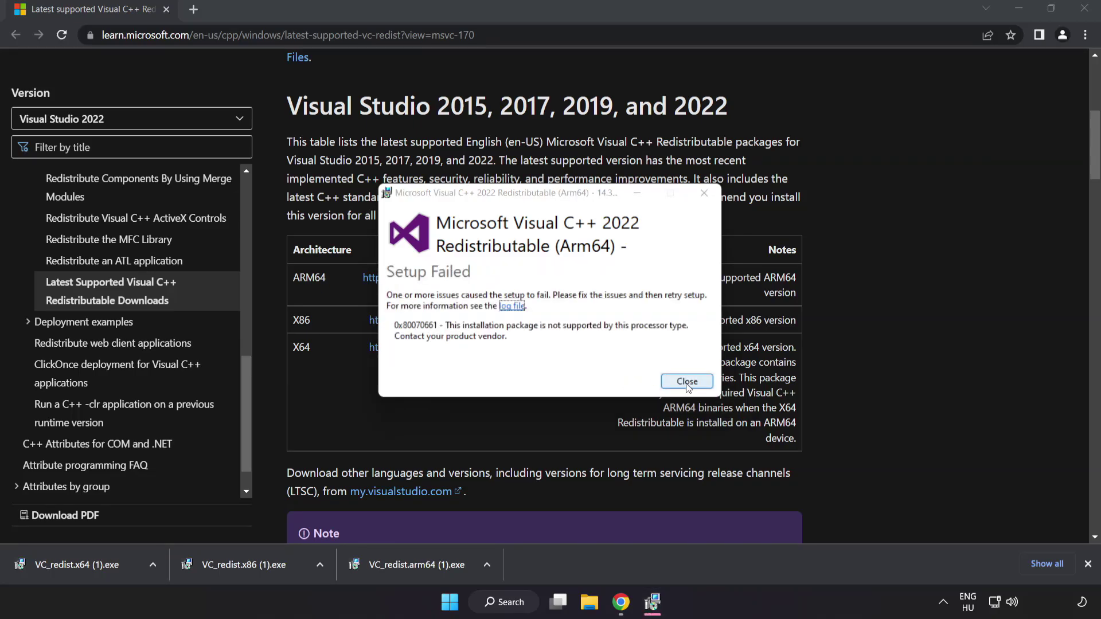
{"action": "left_click", "coordinate": [686, 382]}
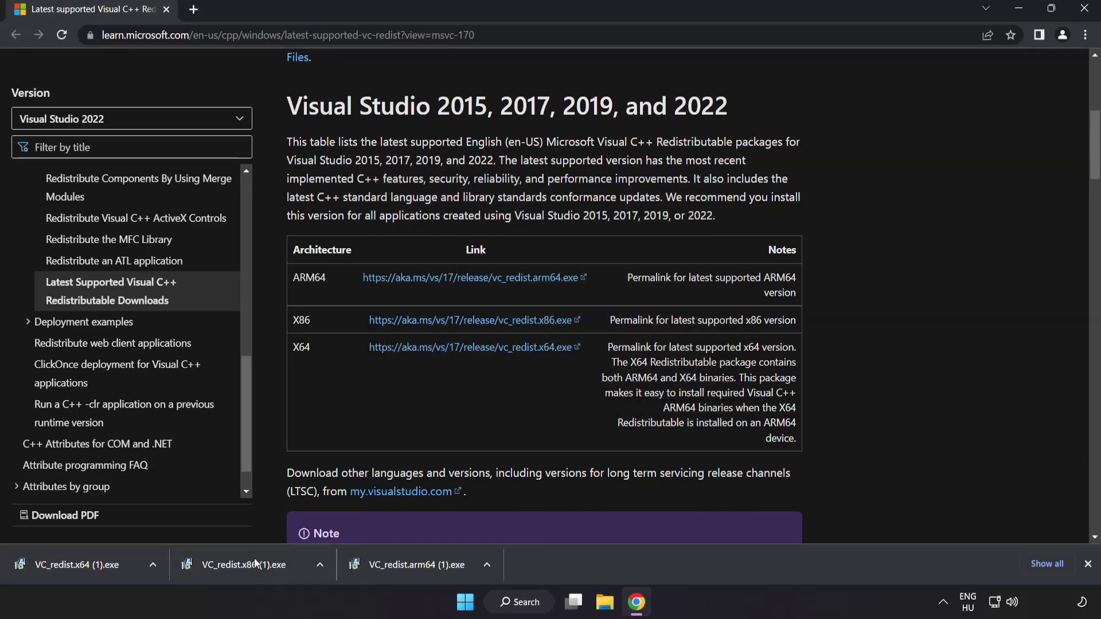
- Run the X86 (succeeds) and X64 (fails) redistributable installers, then close the browser
{"action": "left_click", "coordinate": [248, 566]}
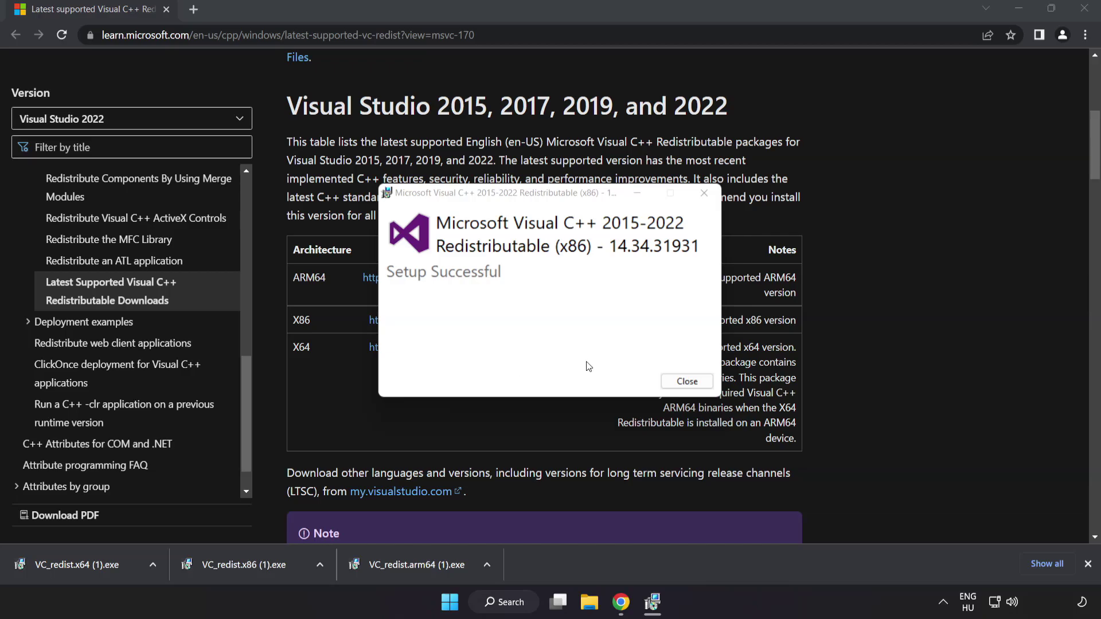
{"action": "left_click", "coordinate": [686, 382]}
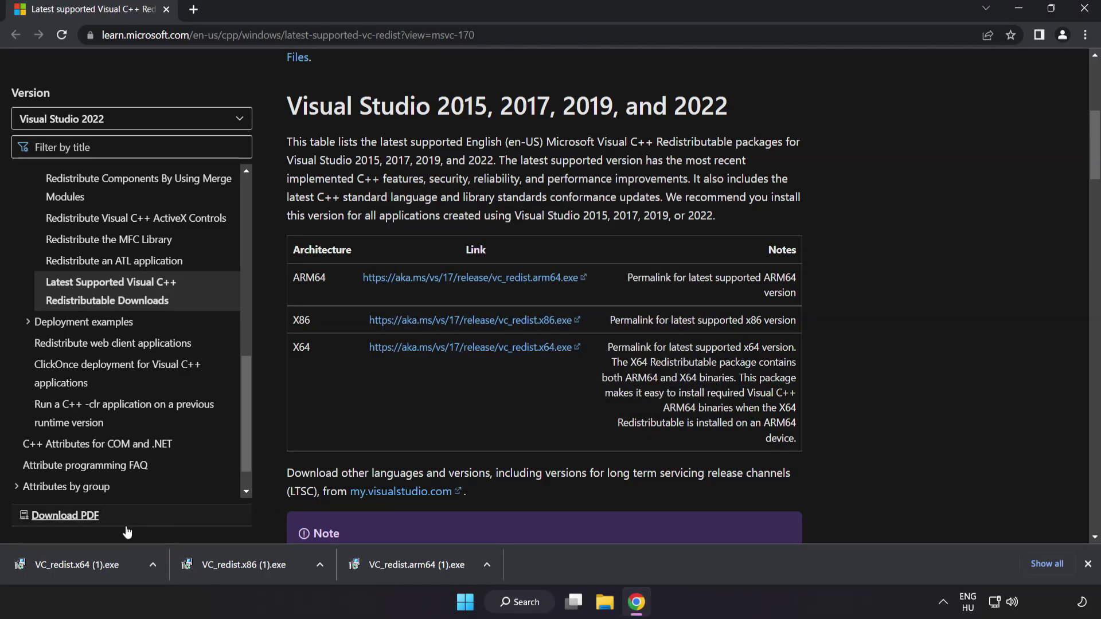
{"action": "left_click", "coordinate": [99, 562]}
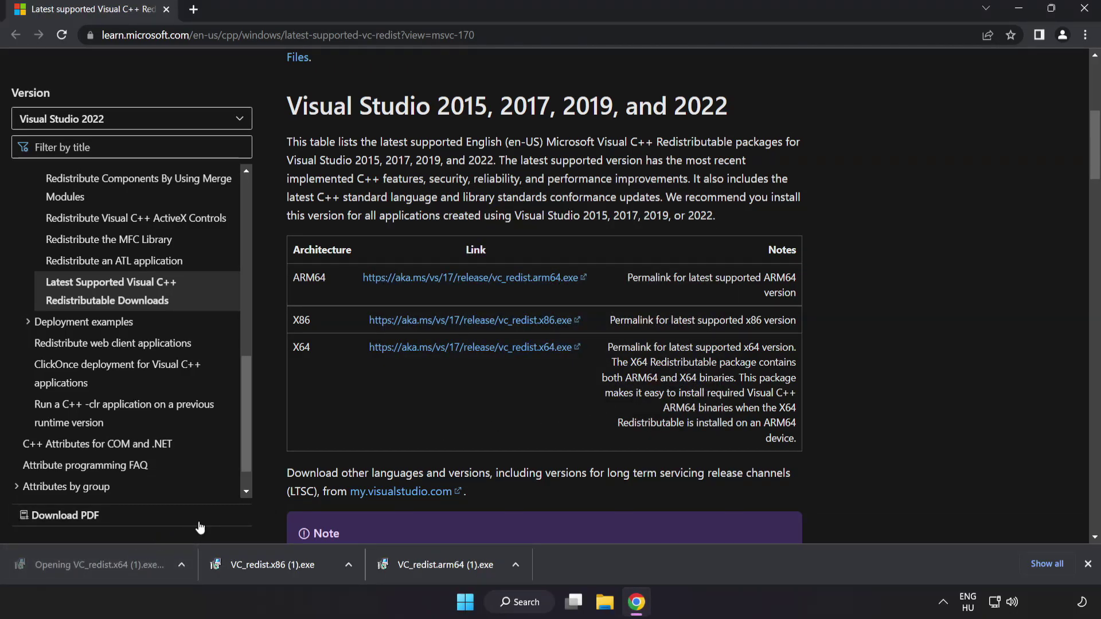
{"action": "left_click", "coordinate": [688, 382]}
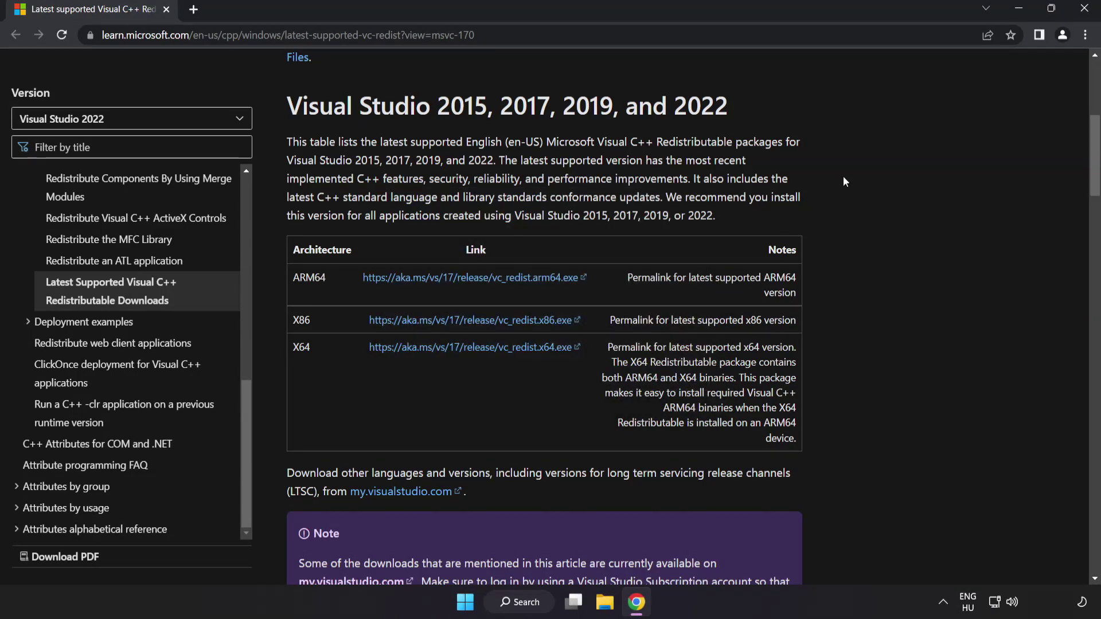
{"action": "left_click", "coordinate": [1081, 14]}
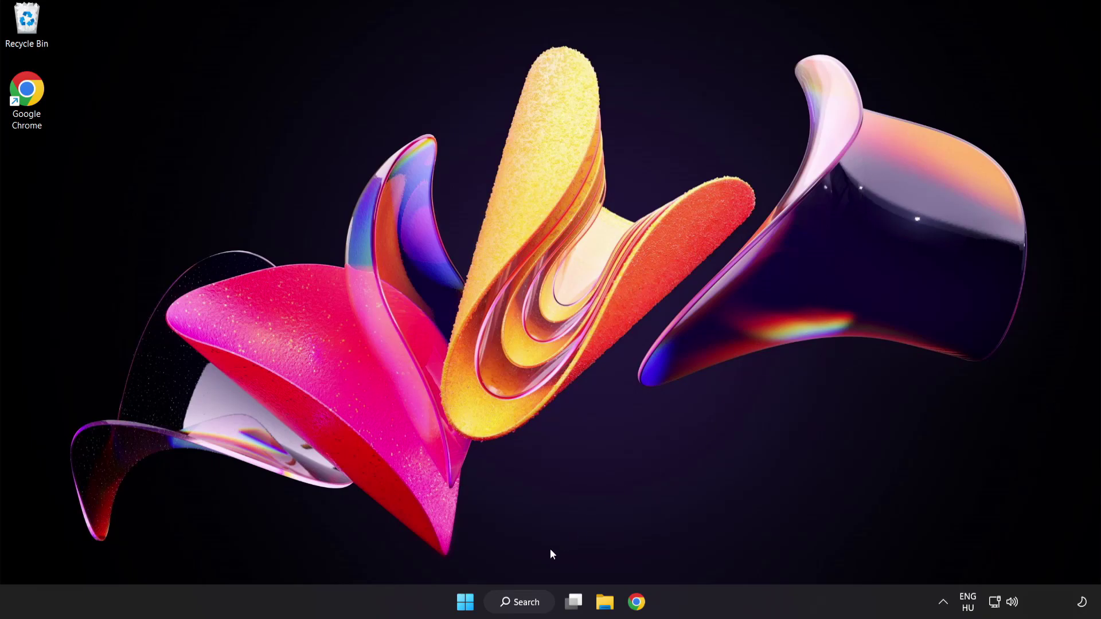
- Search 'cmd' and launch Command Prompt as administrator
{"action": "left_click", "coordinate": [523, 607]}
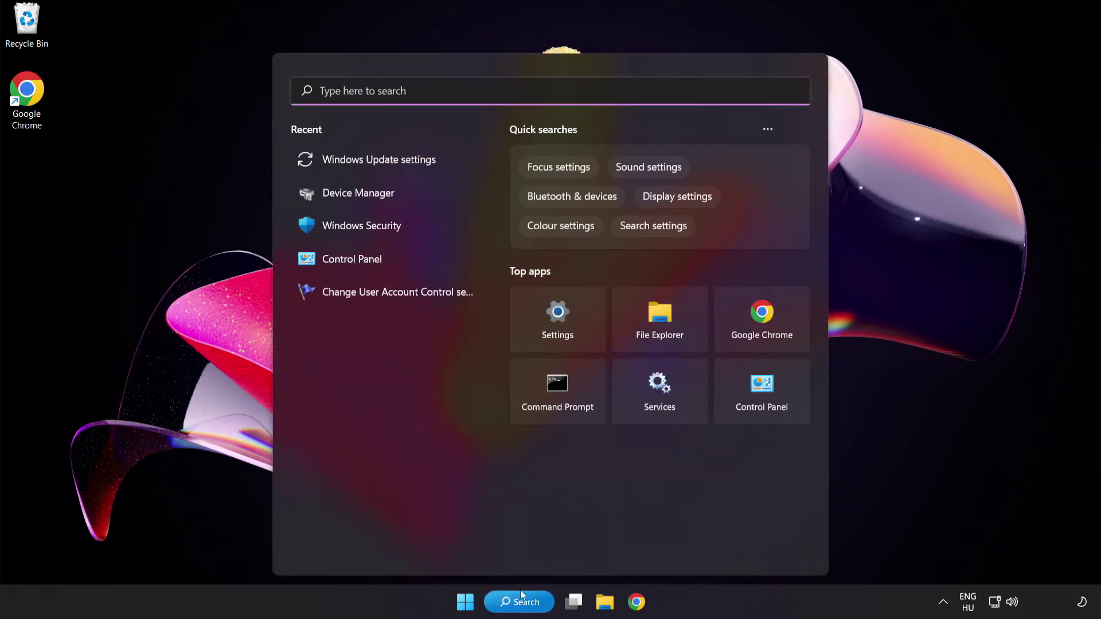
{"action": "type", "text": "cmd"}
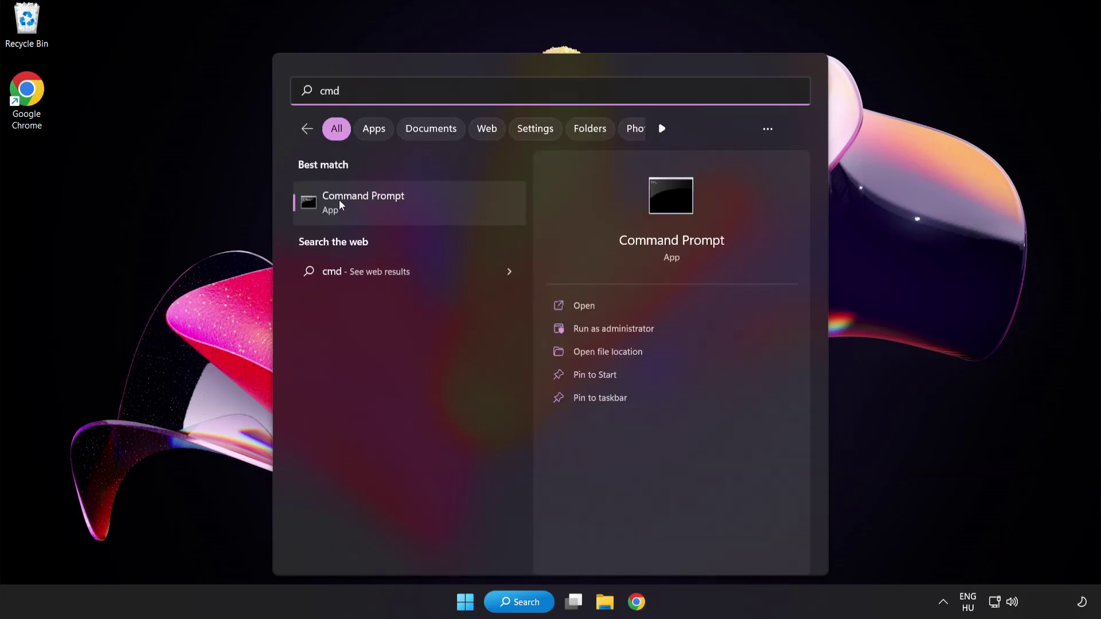
{"action": "right_click", "coordinate": [413, 212]}
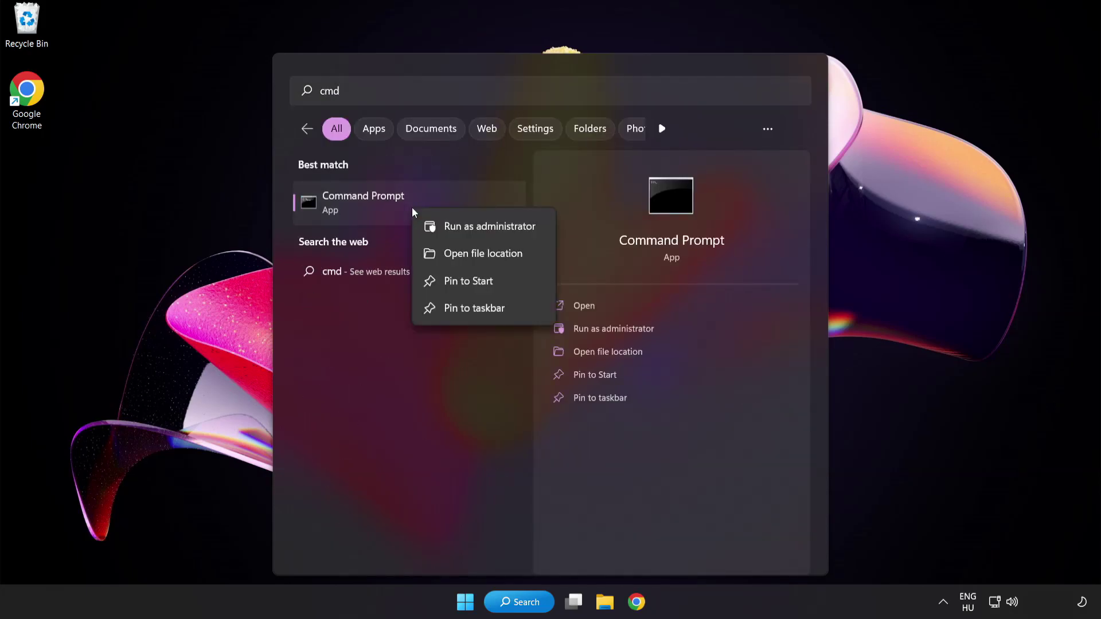
{"action": "left_click", "coordinate": [463, 228]}
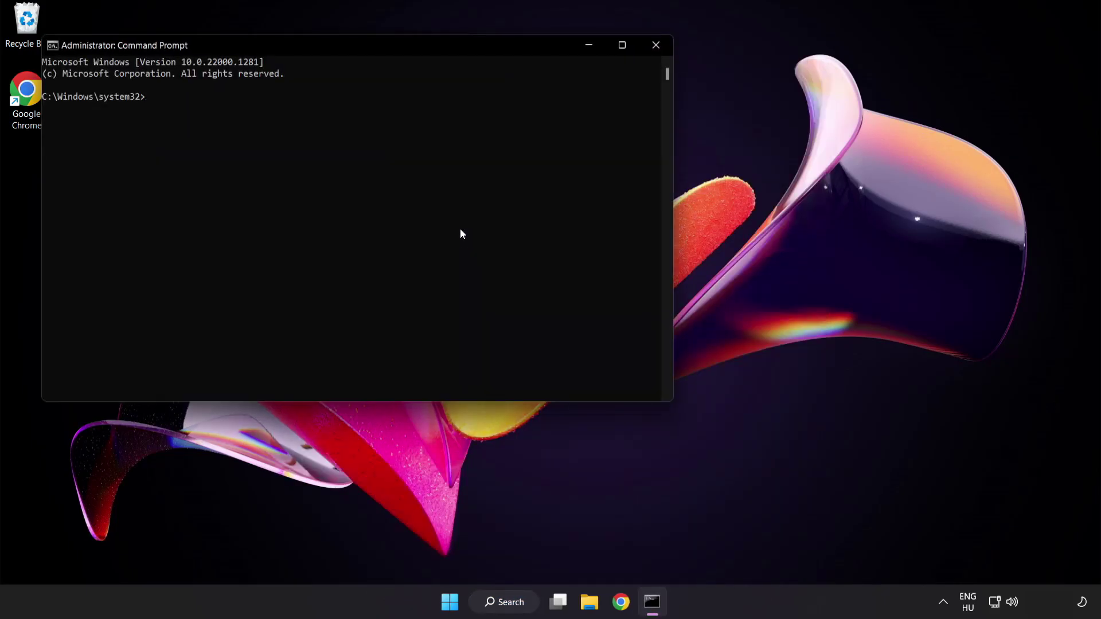
- Run sfc /scannow in Command Prompt until it reports no integrity violations, then close the window
{"action": "left_click_drag", "start_coordinate": [314, 51], "coordinate": [479, 111]}
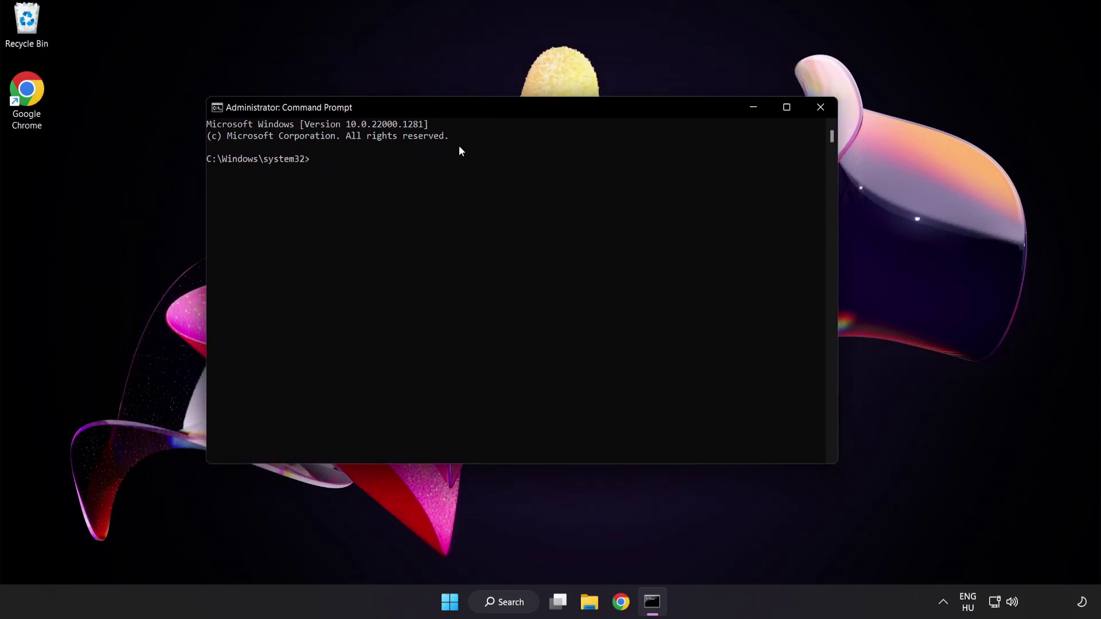
{"action": "type", "text": "sfc /scannow"}
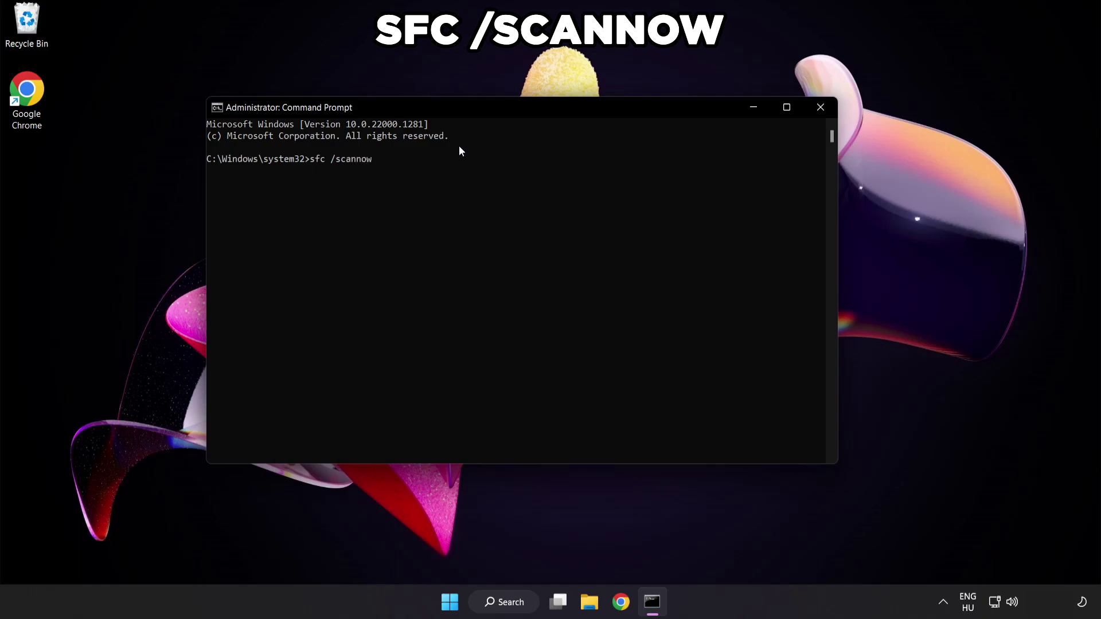
{"action": "key", "text": "Return"}
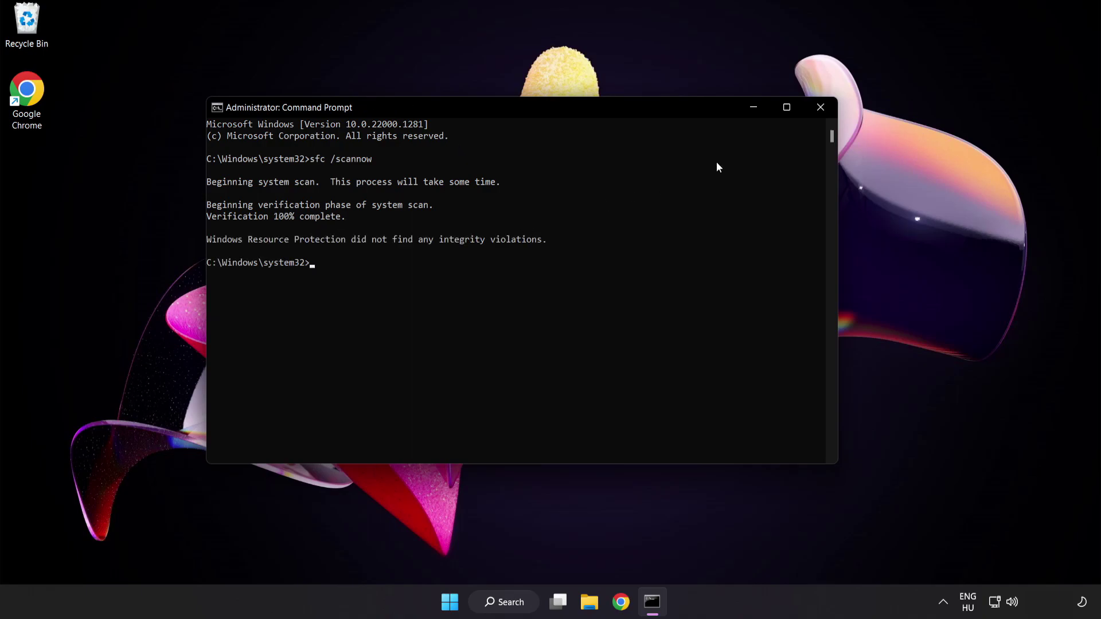
{"action": "left_click", "coordinate": [820, 109]}
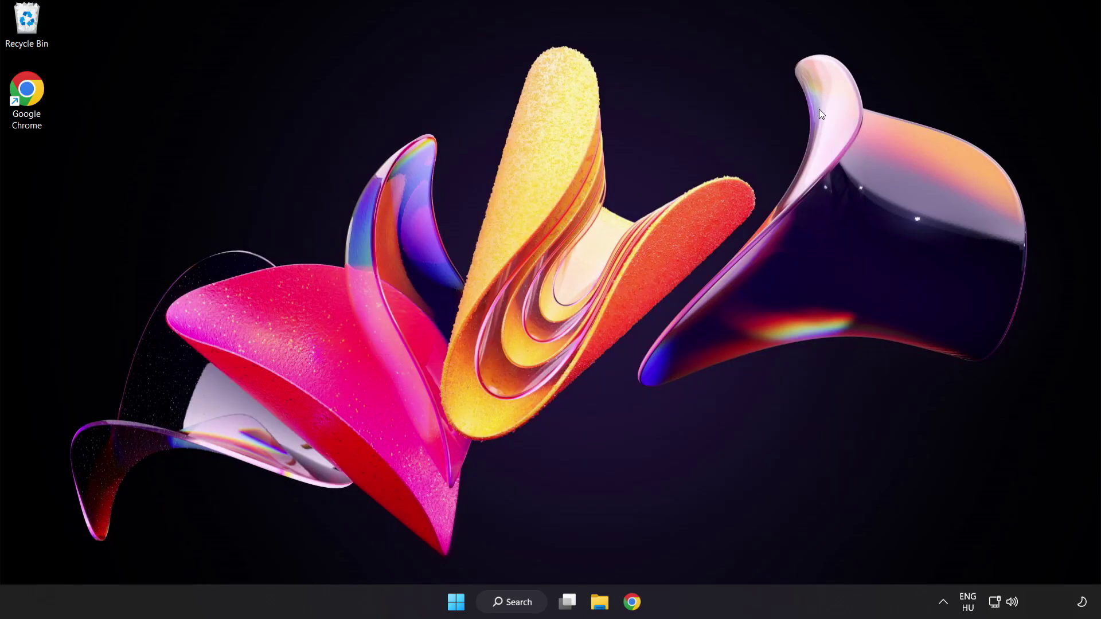
- Search Windows for 'security' and launch the Windows Security app
{"action": "left_click", "coordinate": [465, 601]}
{"action": "left_click", "coordinate": [729, 552]}
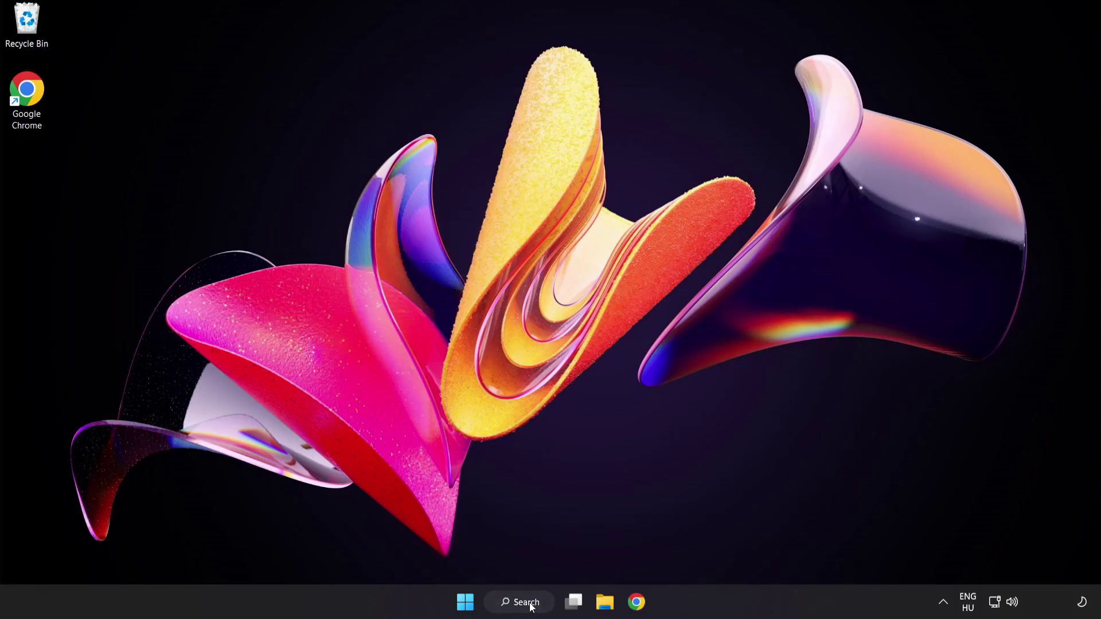
{"action": "left_click", "coordinate": [504, 601]}
{"action": "type", "text": "s"}
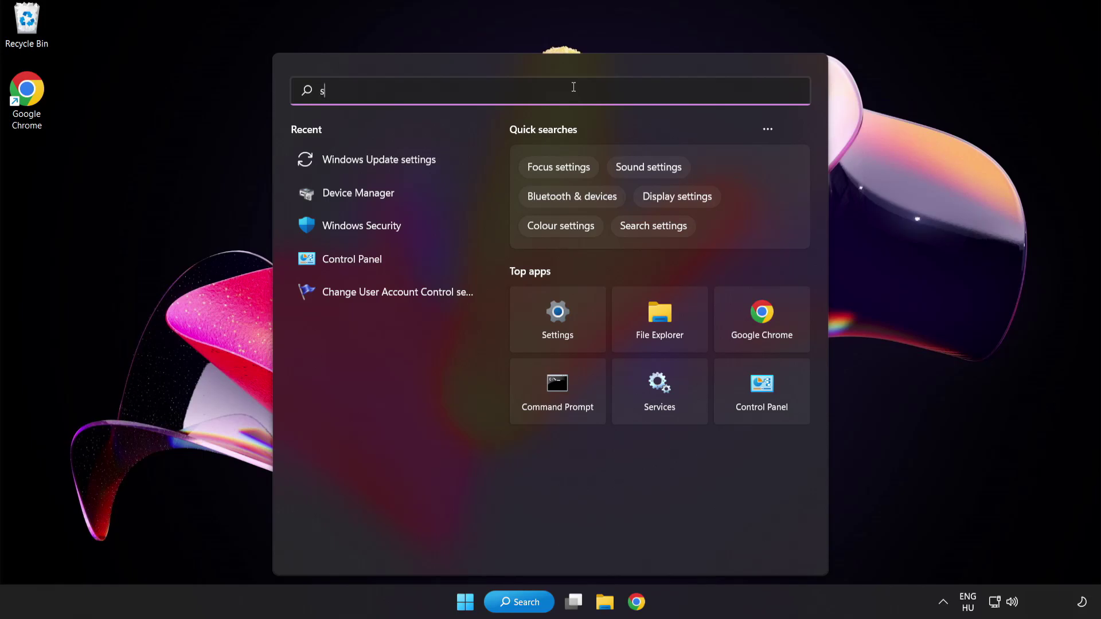
{"action": "type", "text": "ecurity"}
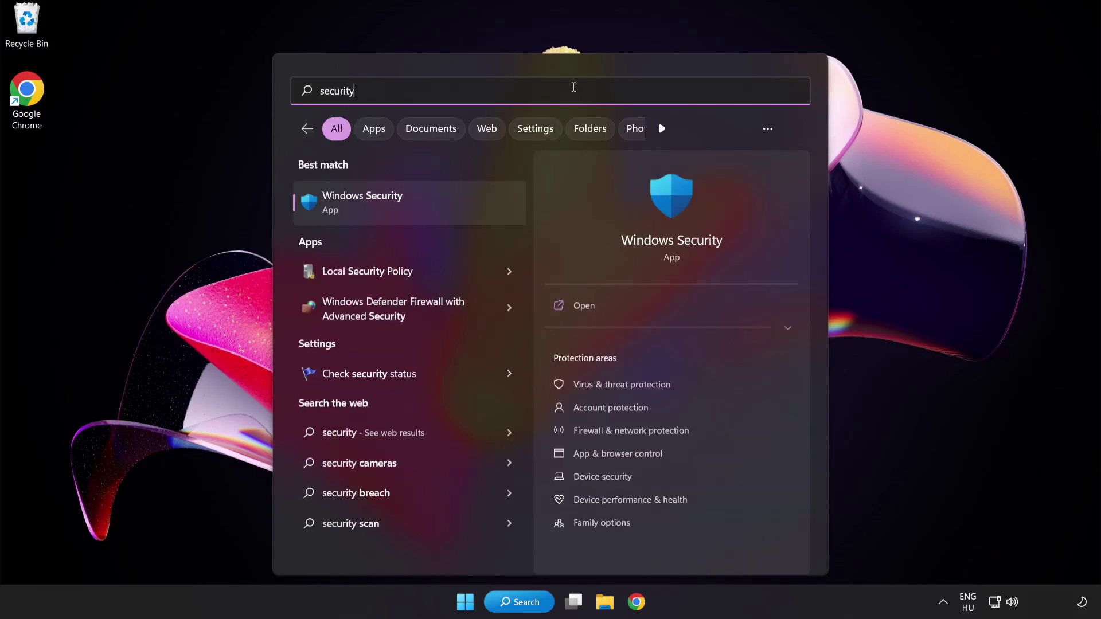
{"action": "left_click", "coordinate": [415, 202]}
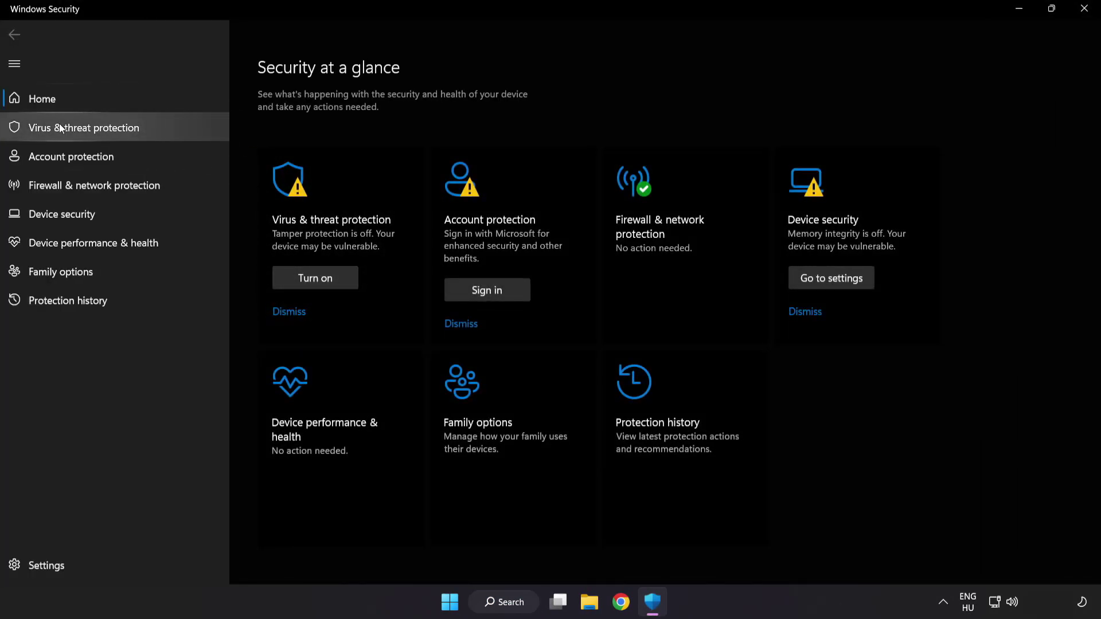
- Go to Virus & threat protection settings and open the Exclusions list showing chrome.exe
{"action": "left_click", "coordinate": [166, 129]}
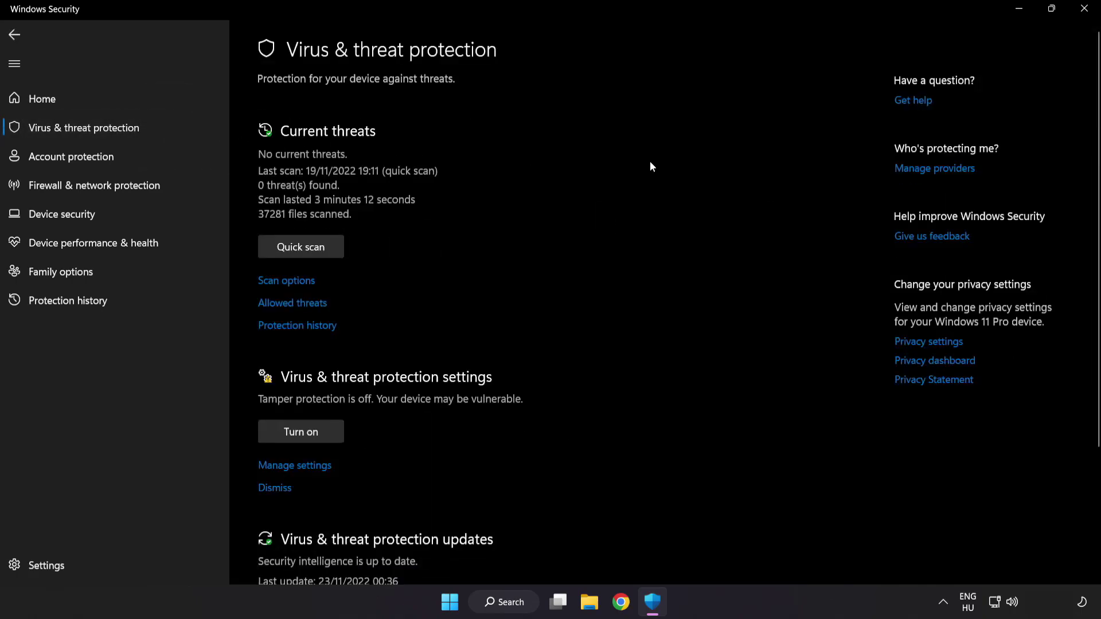
{"action": "scroll", "coordinate": [696, 167], "scroll_direction": "down", "scroll_amount": 3}
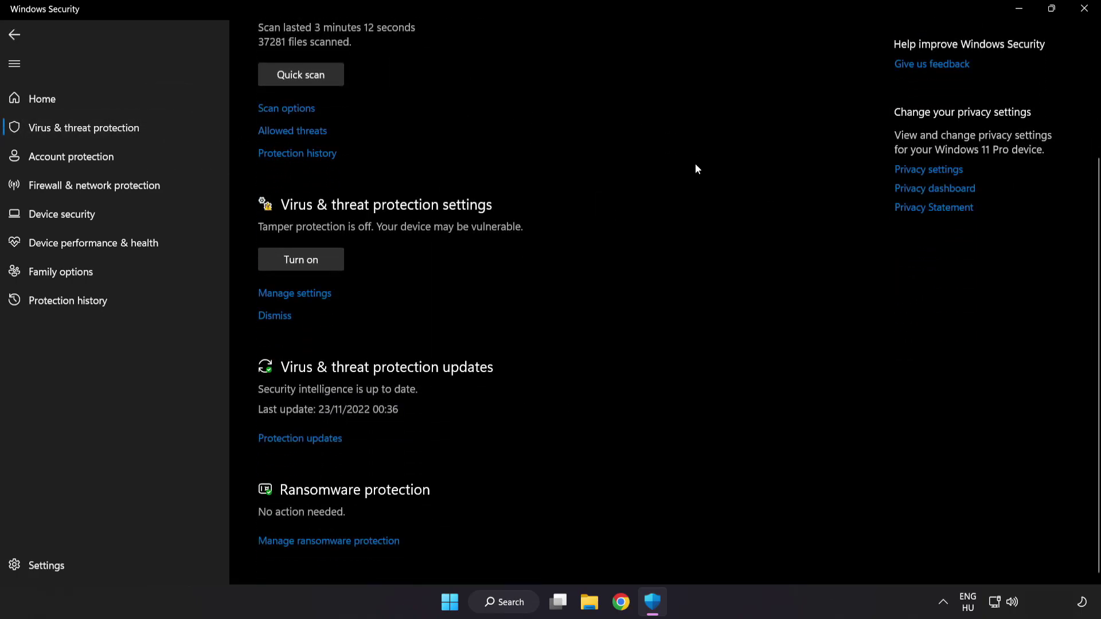
{"action": "left_click", "coordinate": [302, 293]}
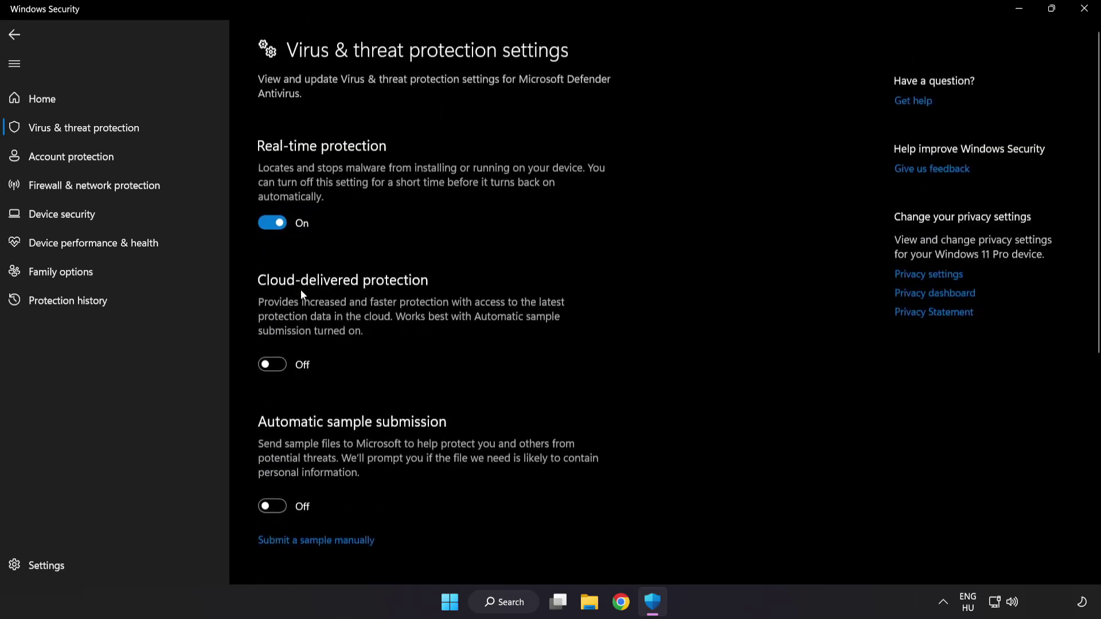
{"action": "scroll", "coordinate": [640, 298], "scroll_direction": "down", "scroll_amount": 6}
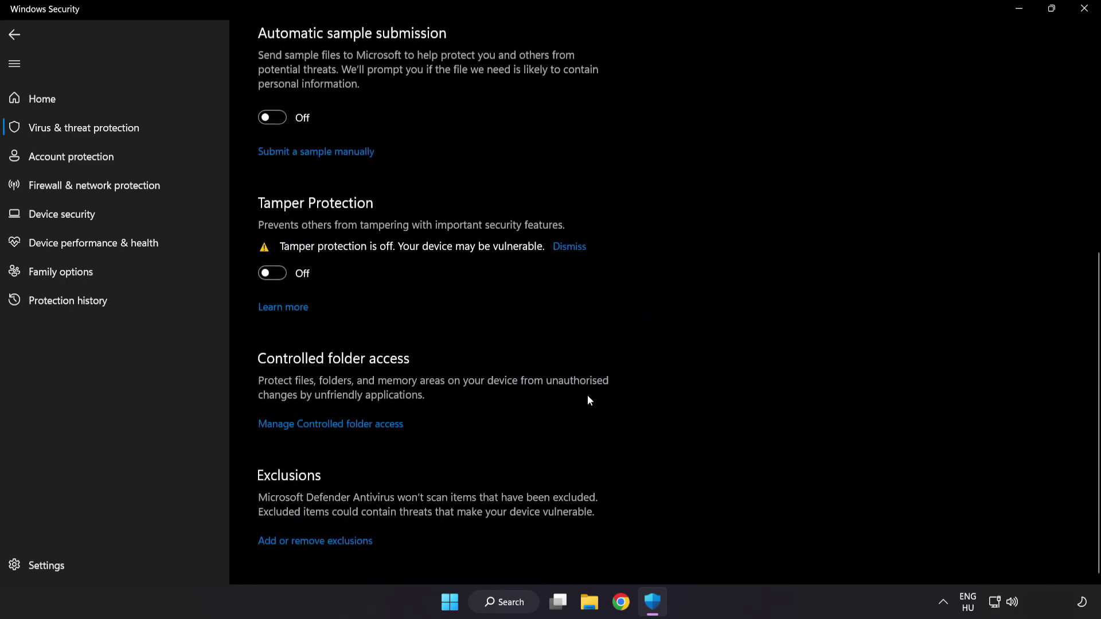
{"action": "left_click", "coordinate": [319, 543]}
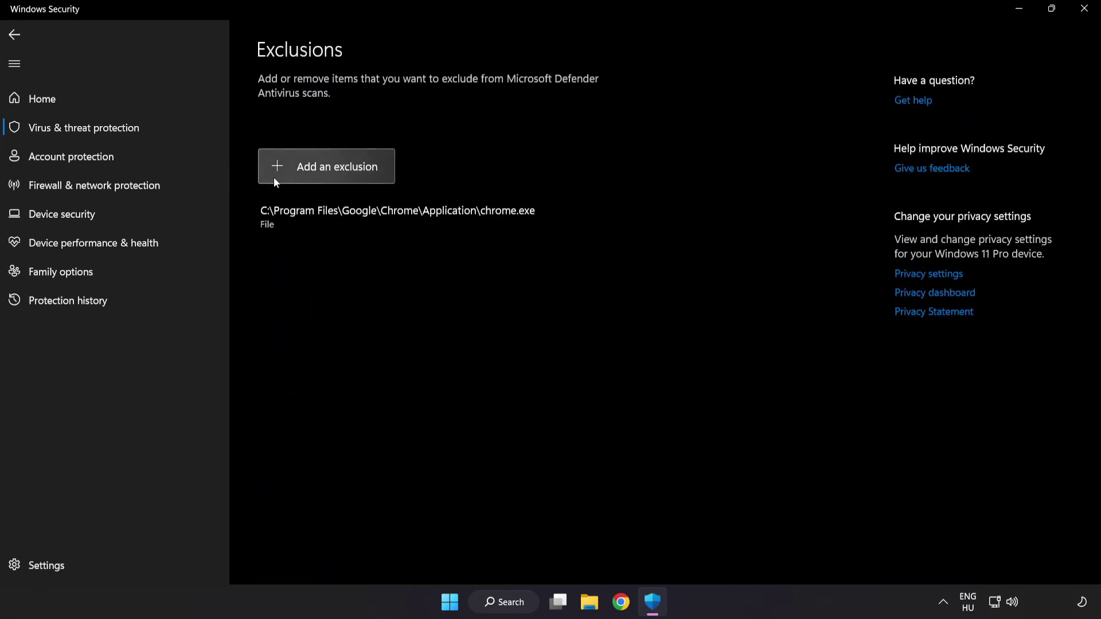
- Start a new File exclusion and browse the picker to Local Disk (C:)
{"action": "left_click", "coordinate": [328, 174]}
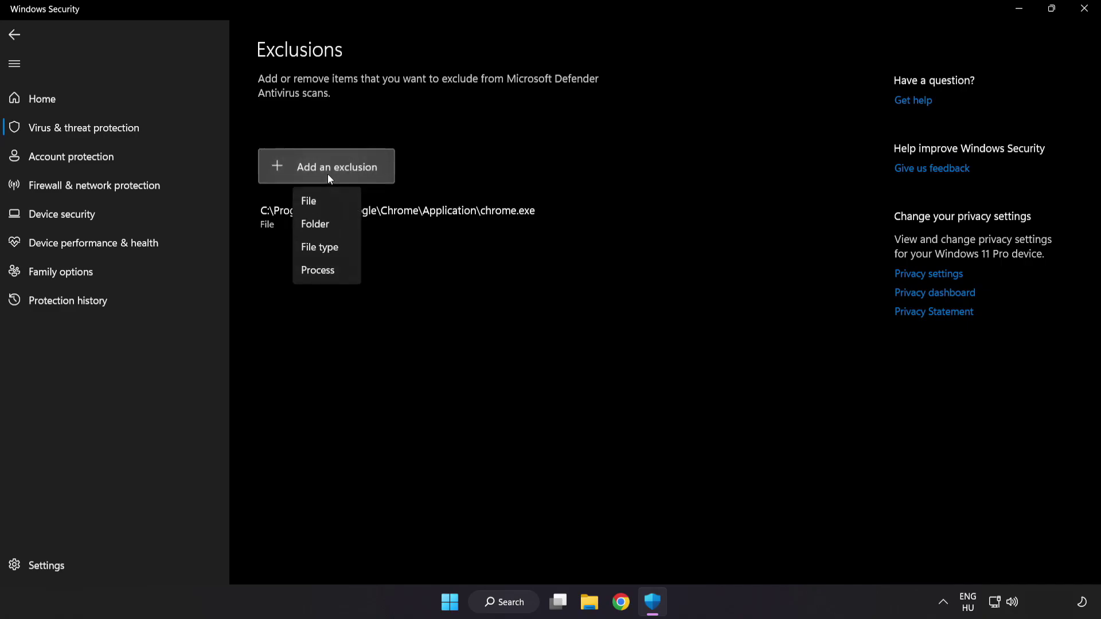
{"action": "left_click", "coordinate": [321, 205]}
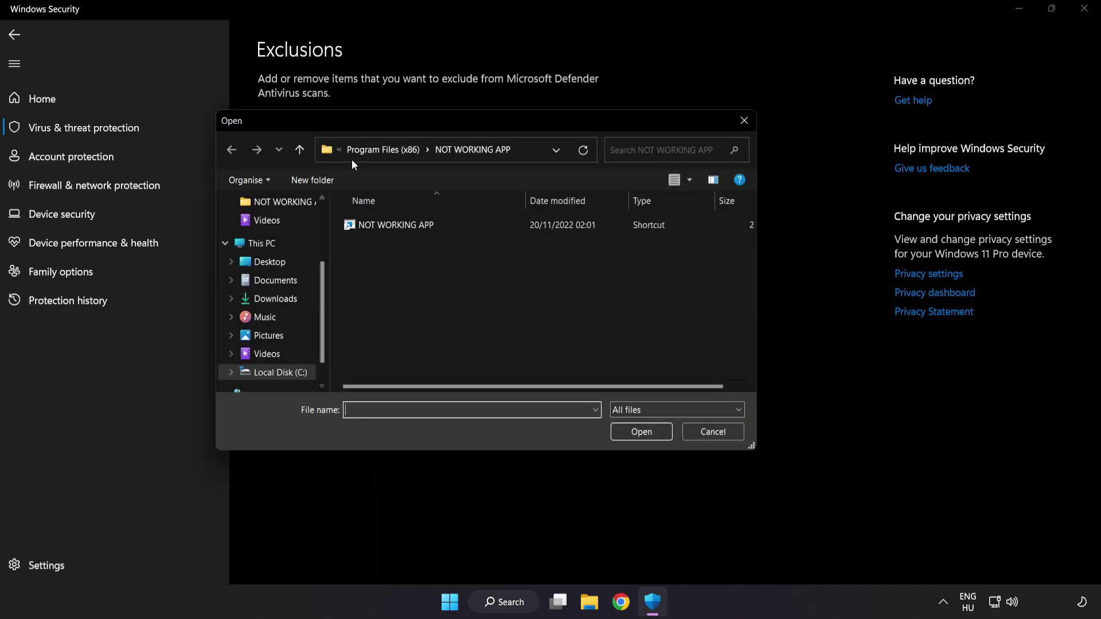
{"action": "left_click", "coordinate": [351, 152]}
{"action": "left_click", "coordinate": [360, 149]}
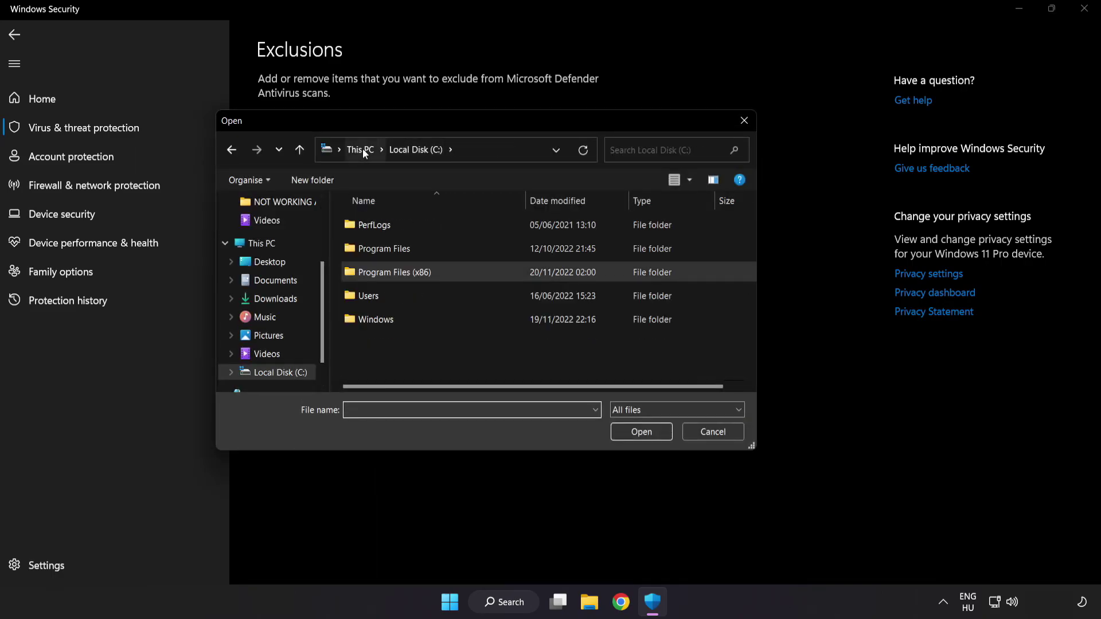
{"action": "left_click", "coordinate": [363, 149]}
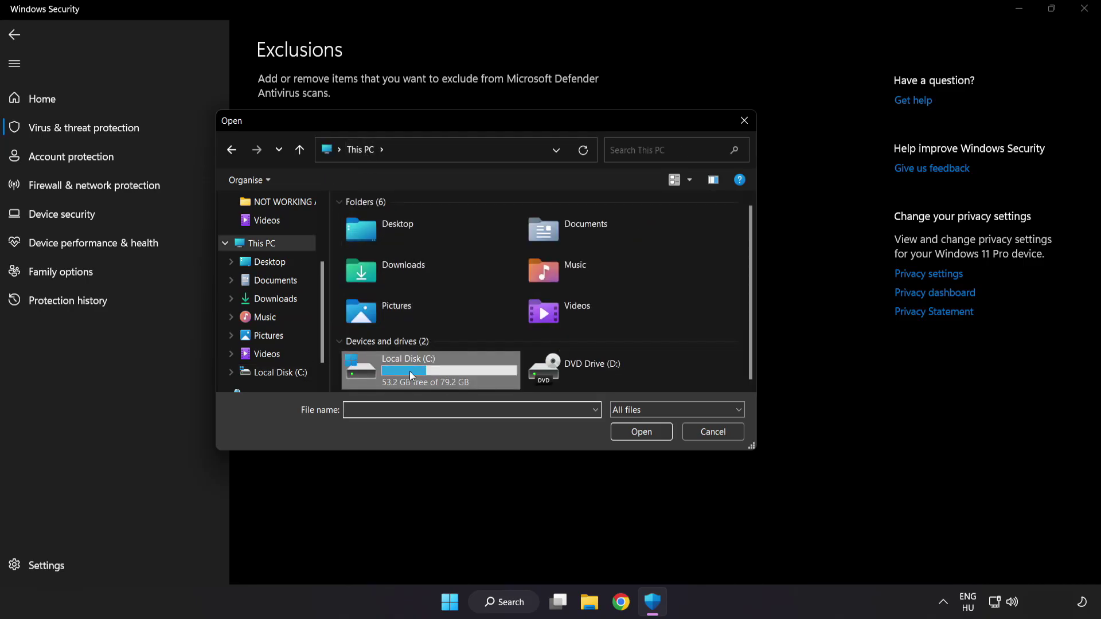
{"action": "double_click", "coordinate": [411, 376]}
- Open Program Files (x86)\NOT WORKING APP and select its shortcut as the file
{"action": "double_click", "coordinate": [423, 267]}
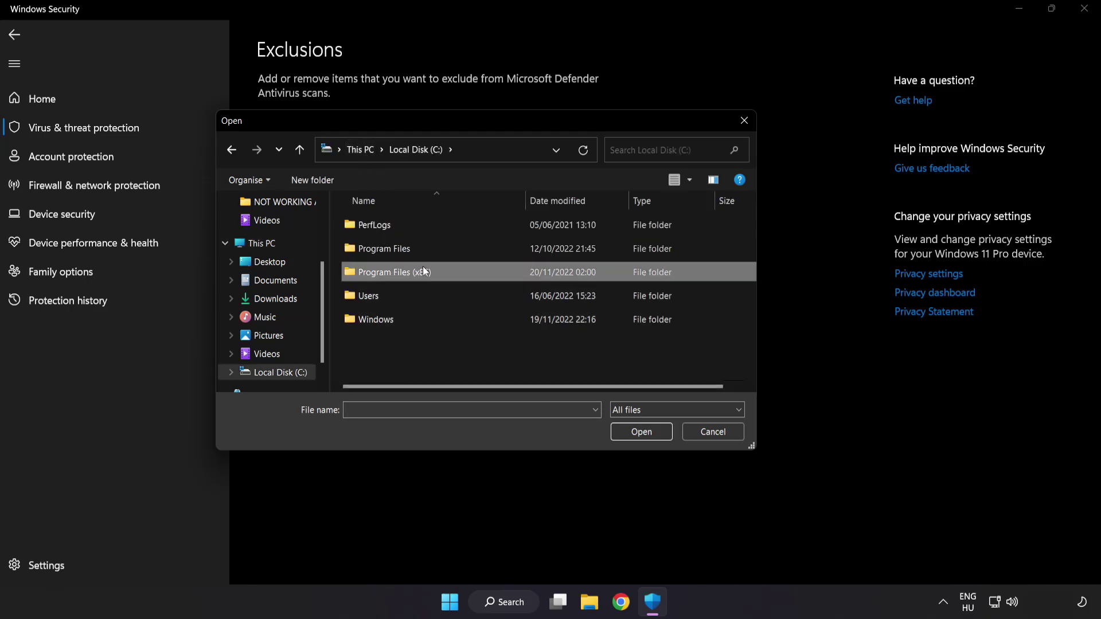
{"action": "scroll", "coordinate": [407, 377], "scroll_direction": "down", "scroll_amount": 1}
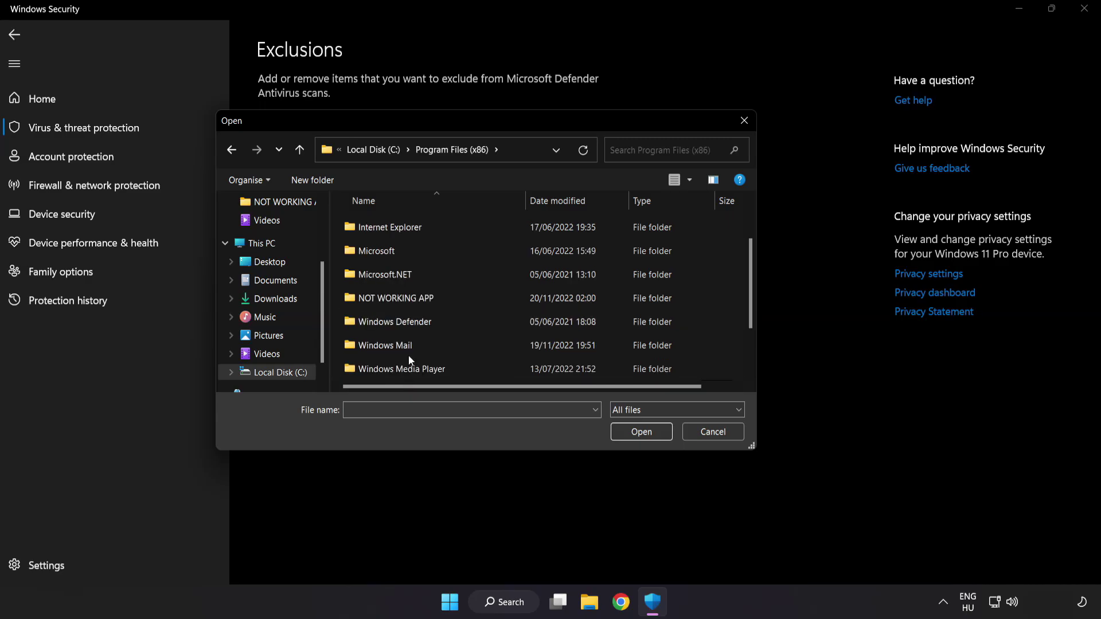
{"action": "left_click", "coordinate": [393, 299]}
{"action": "double_click", "coordinate": [437, 299]}
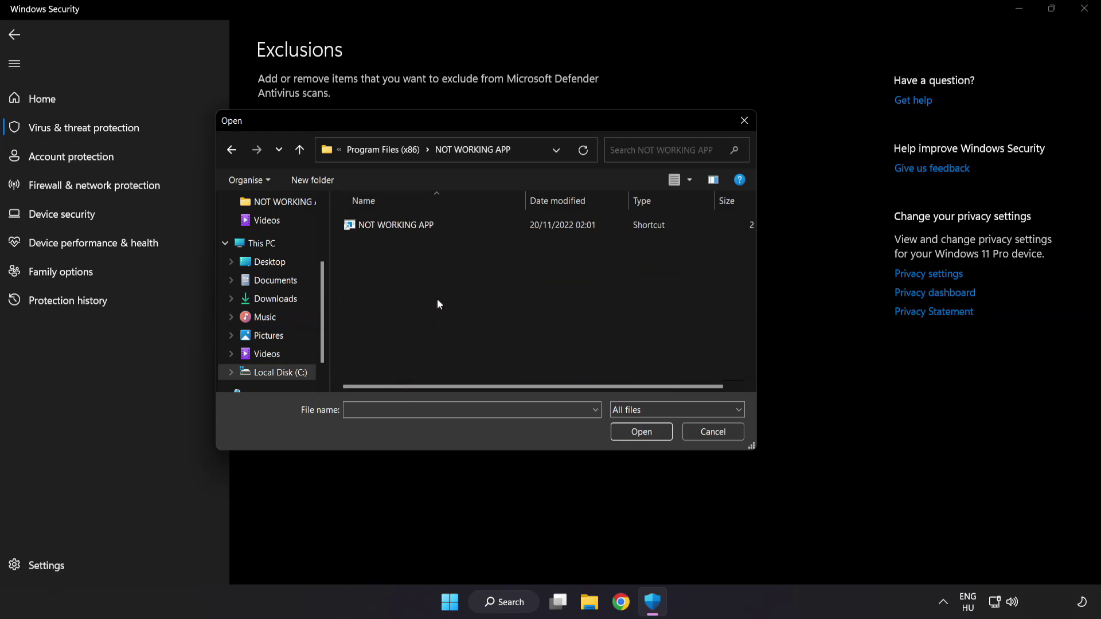
{"action": "left_click", "coordinate": [394, 227]}
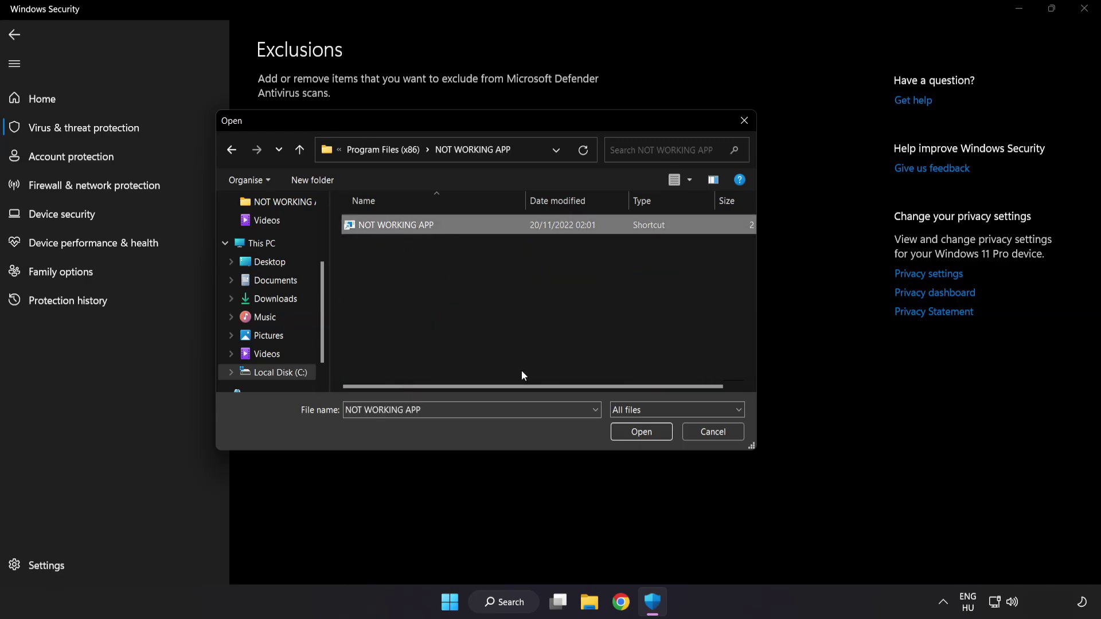